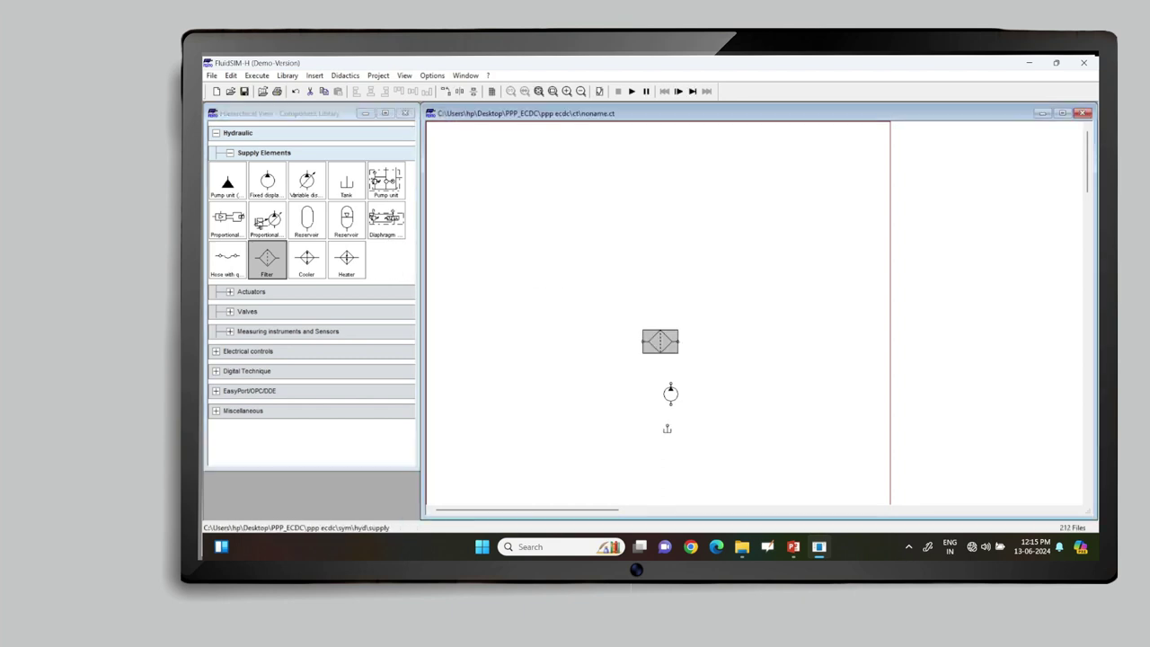
- Place a double-acting cylinder near the top of the sheet from the Actuators group
left_click(230, 153)
left_click(230, 173)
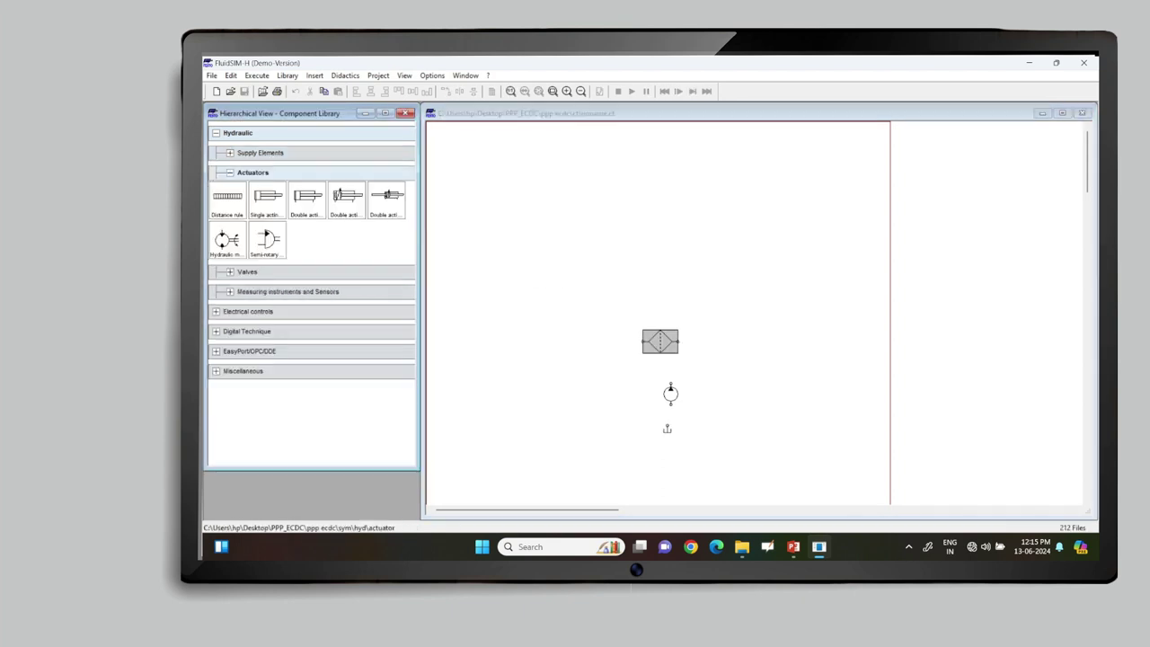
left_click_drag(307, 200, 662, 164)
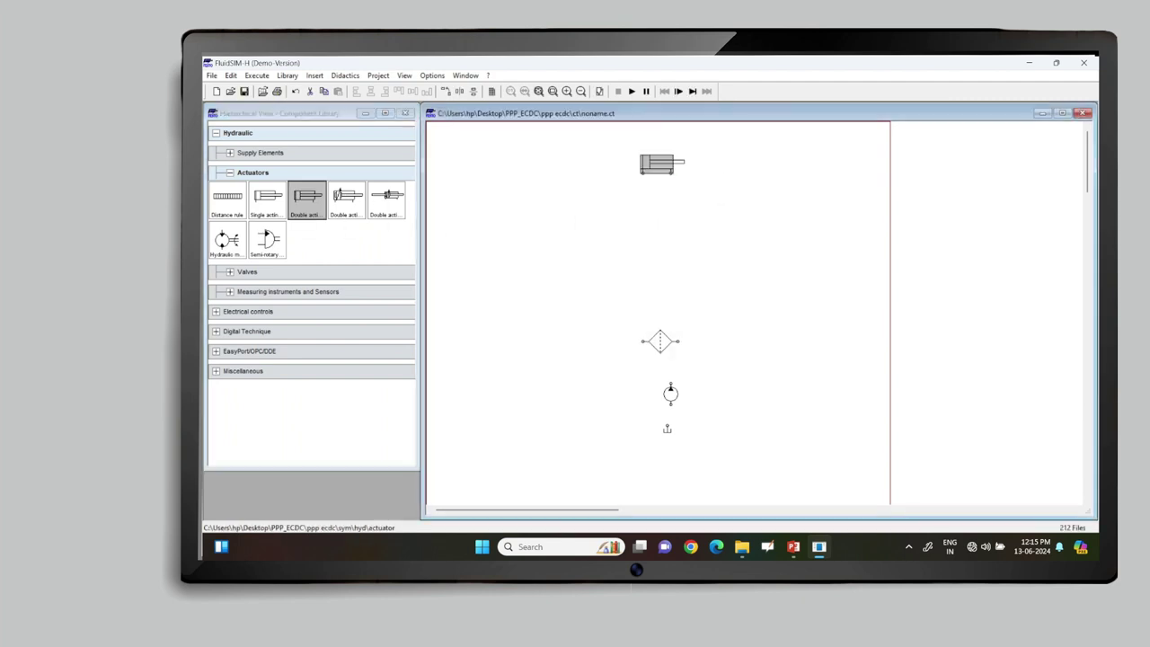
- Add a pressure relief valve and a 4/n-way configurable directional valve to the sheet
left_click(230, 172)
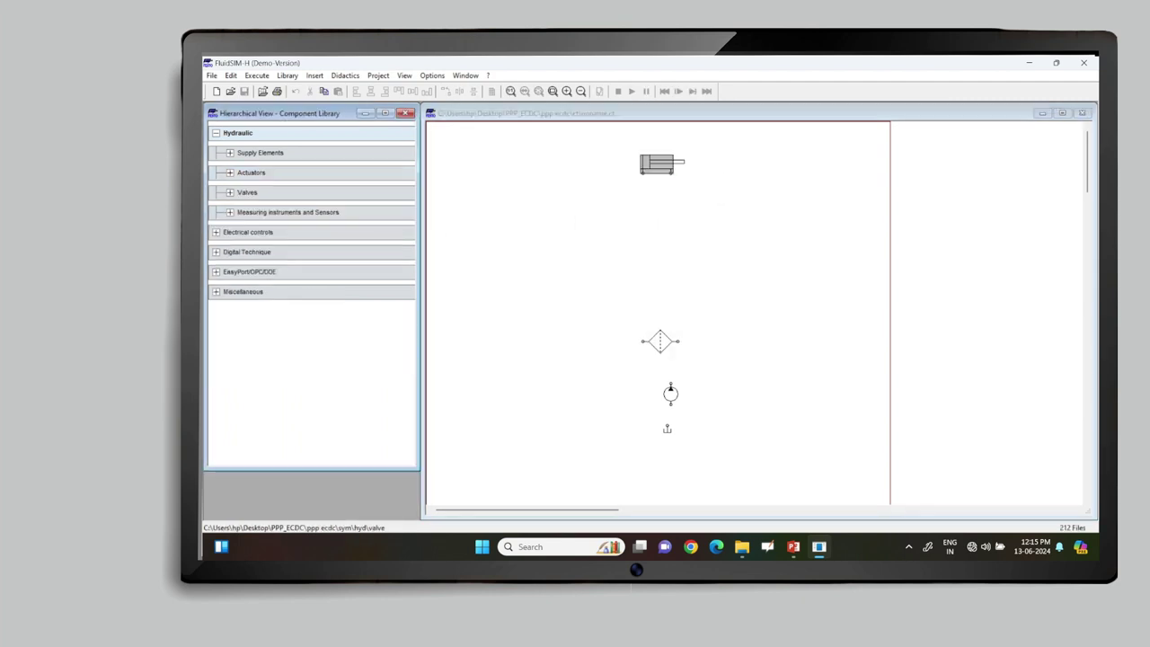
left_click(230, 193)
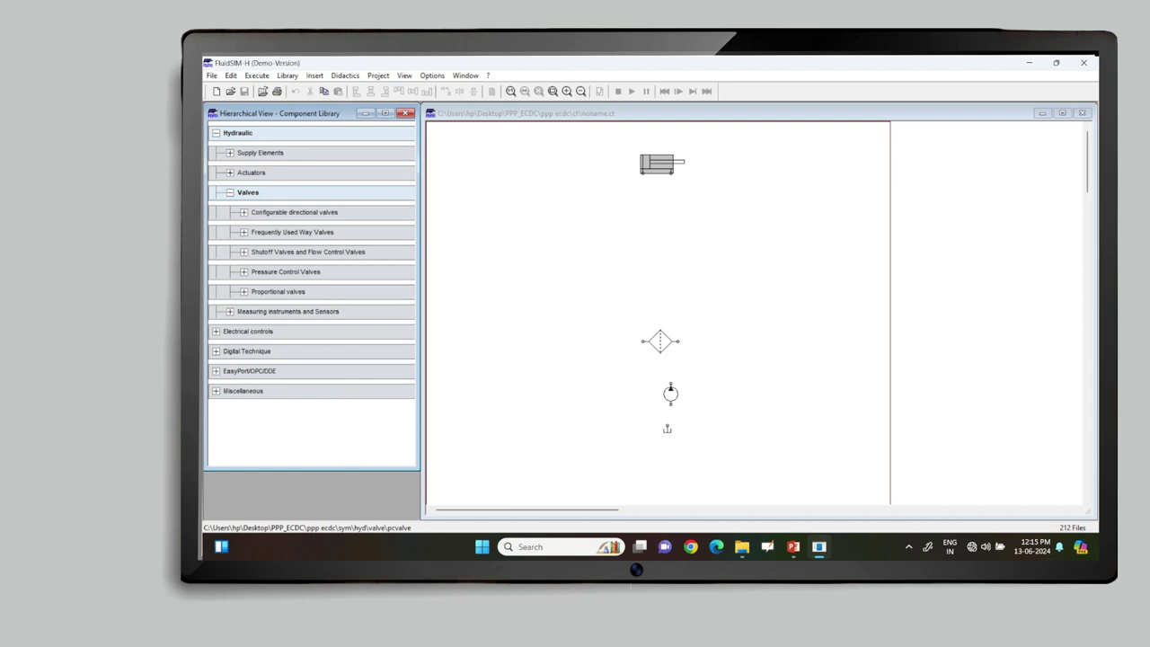
left_click(243, 271)
left_click_drag(227, 299, 531, 319)
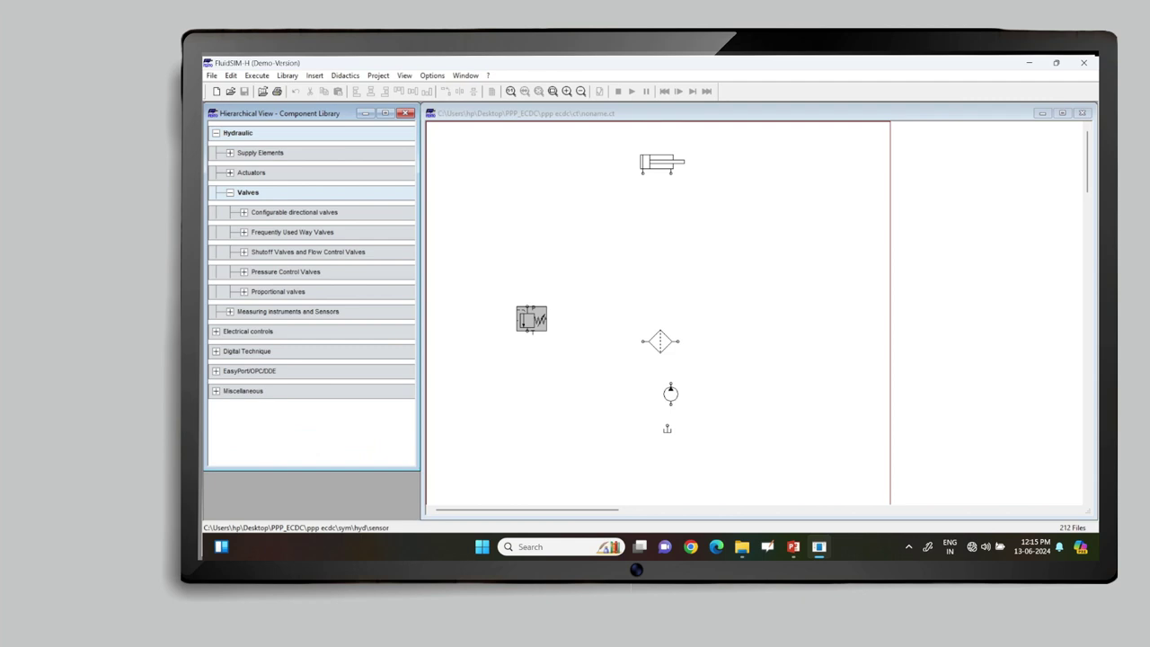
left_click(243, 212)
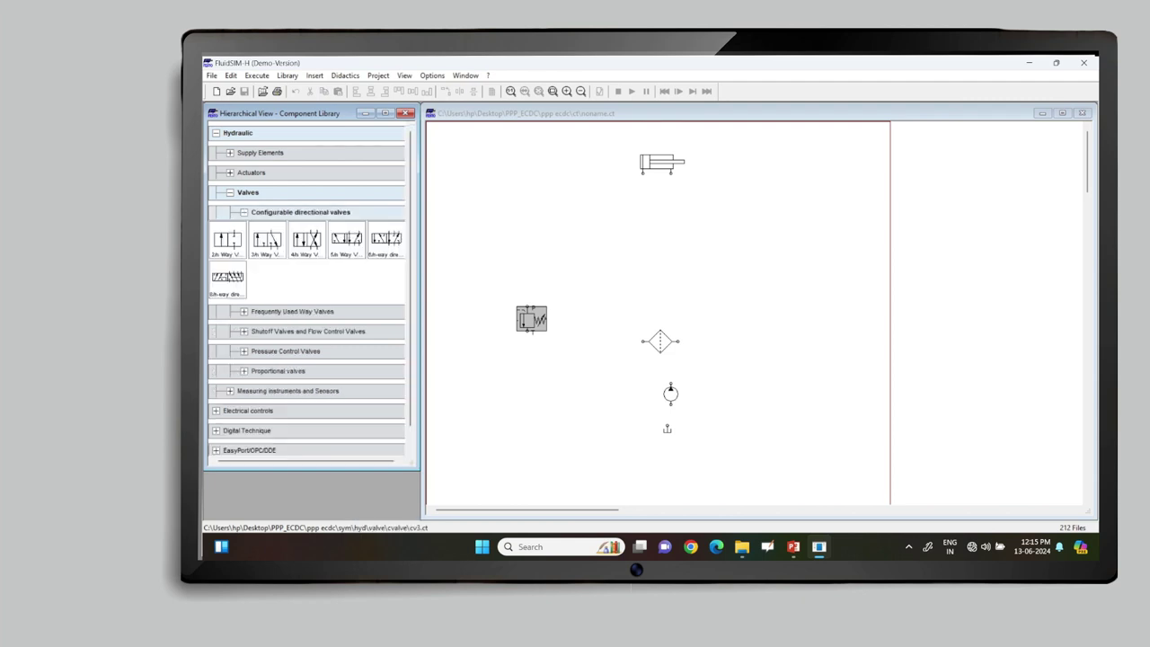
left_click_drag(306, 239, 662, 244)
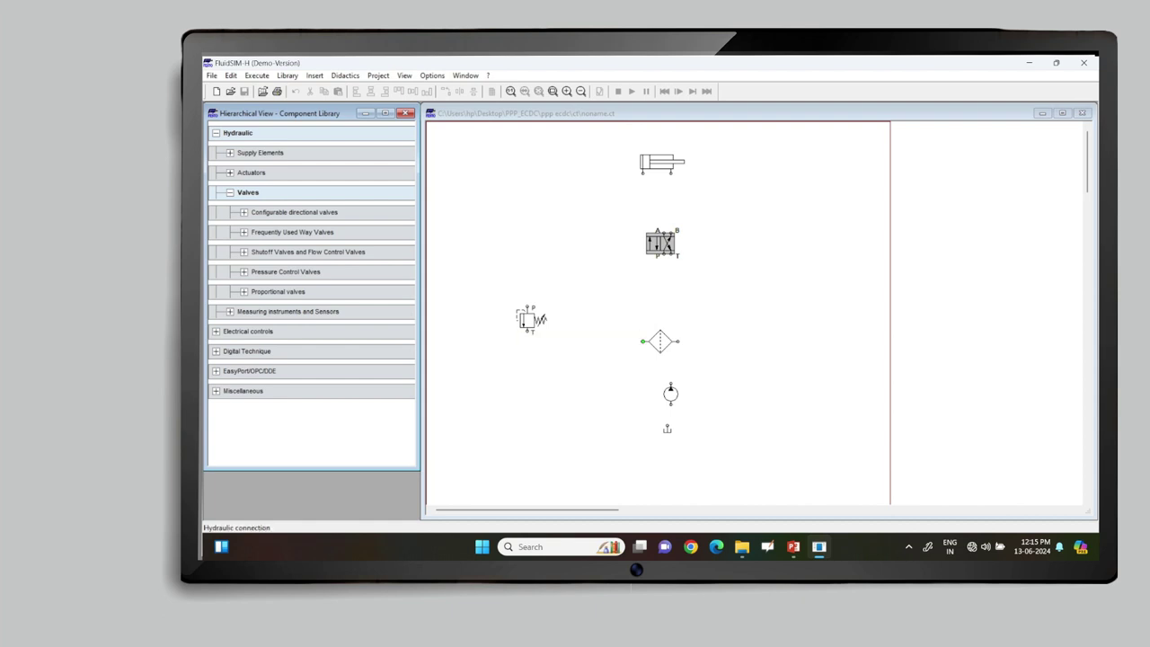
- Move the directional valve right, rotate the relief valve 90°, and place it right of the filter
left_click_drag(661, 244, 773, 253)
left_click_drag(530, 319, 548, 318)
right_click(549, 320)
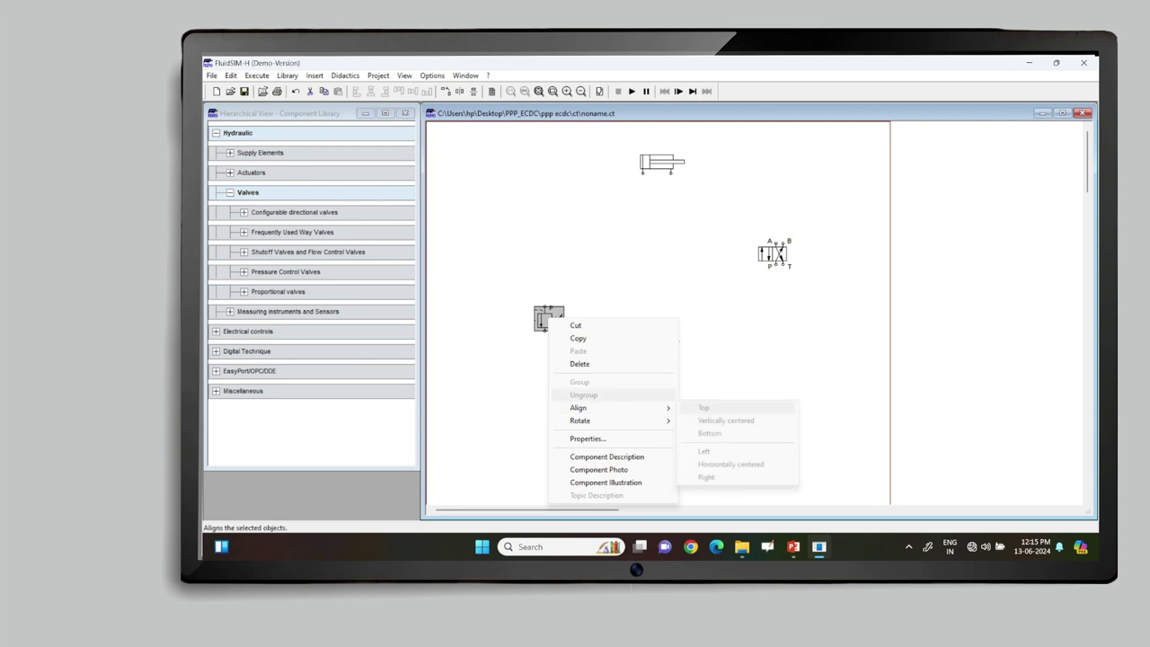
key("Escape")
right_click(545, 320)
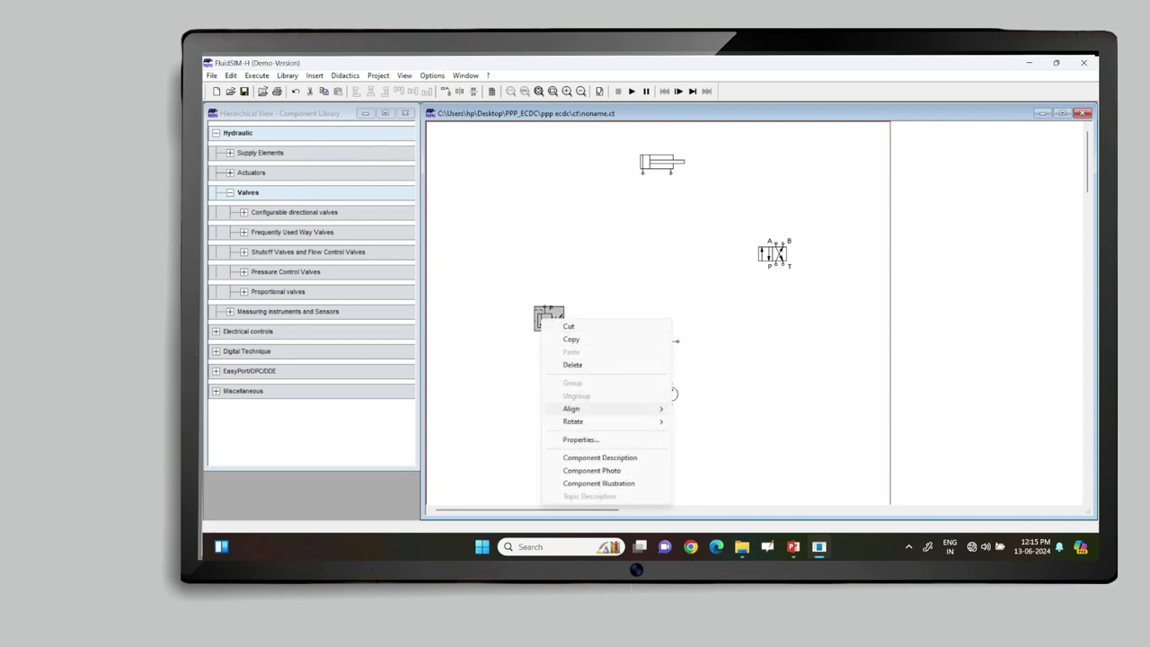
mouse_move(611, 409)
mouse_move(573, 421)
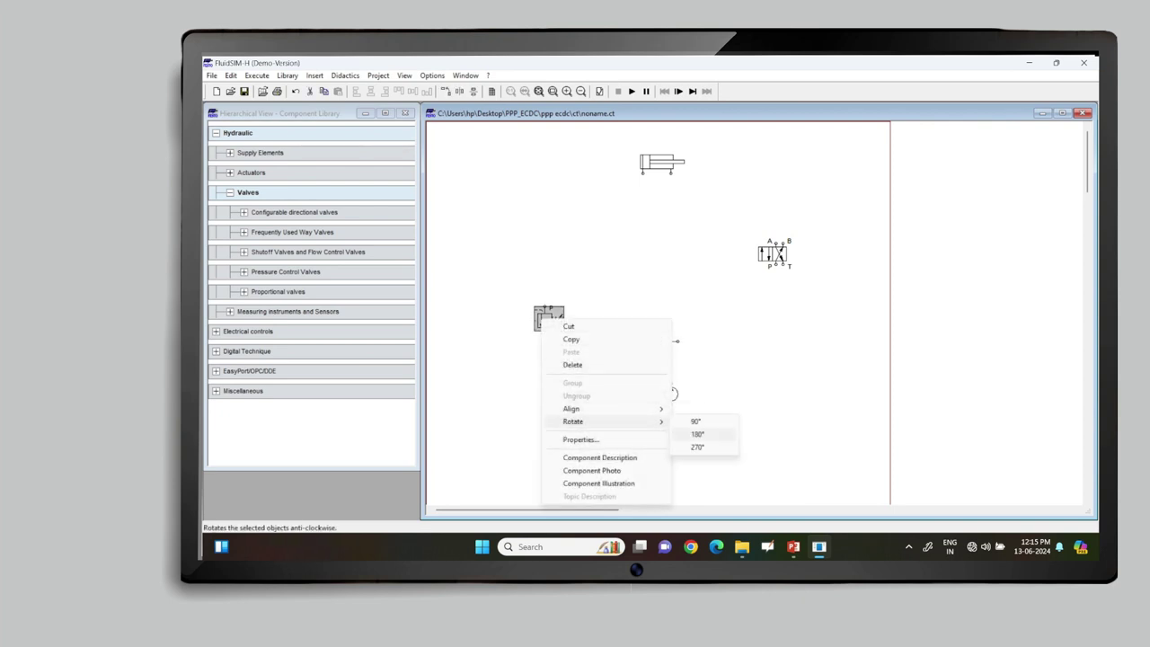
left_click(696, 421)
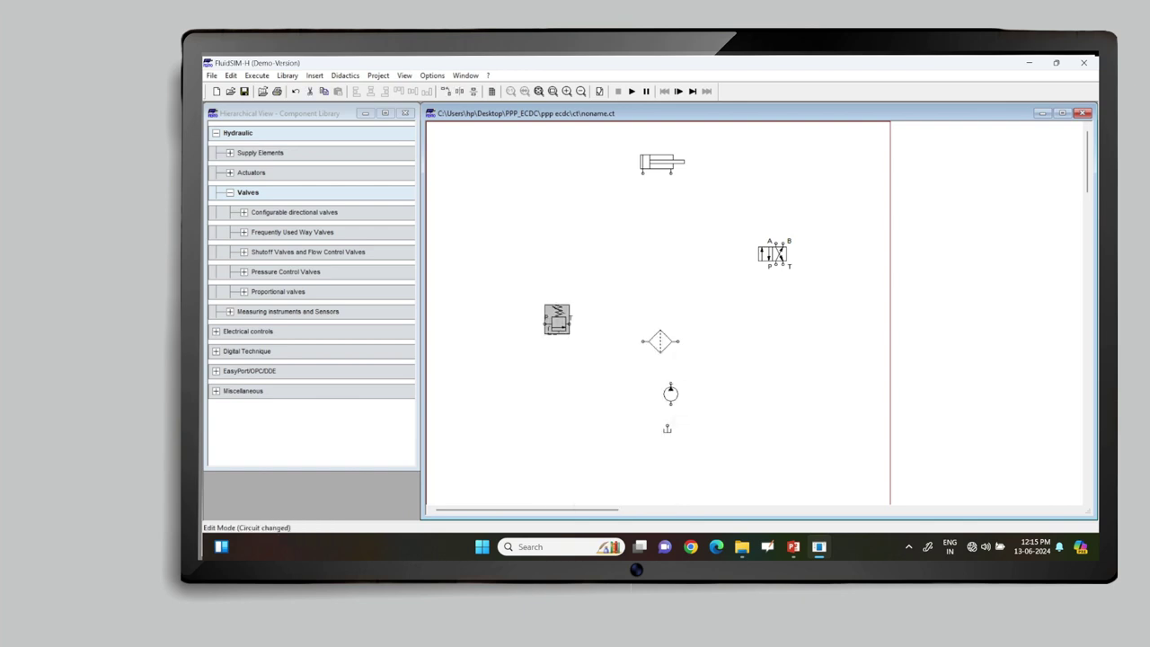
left_click_drag(550, 318, 721, 319)
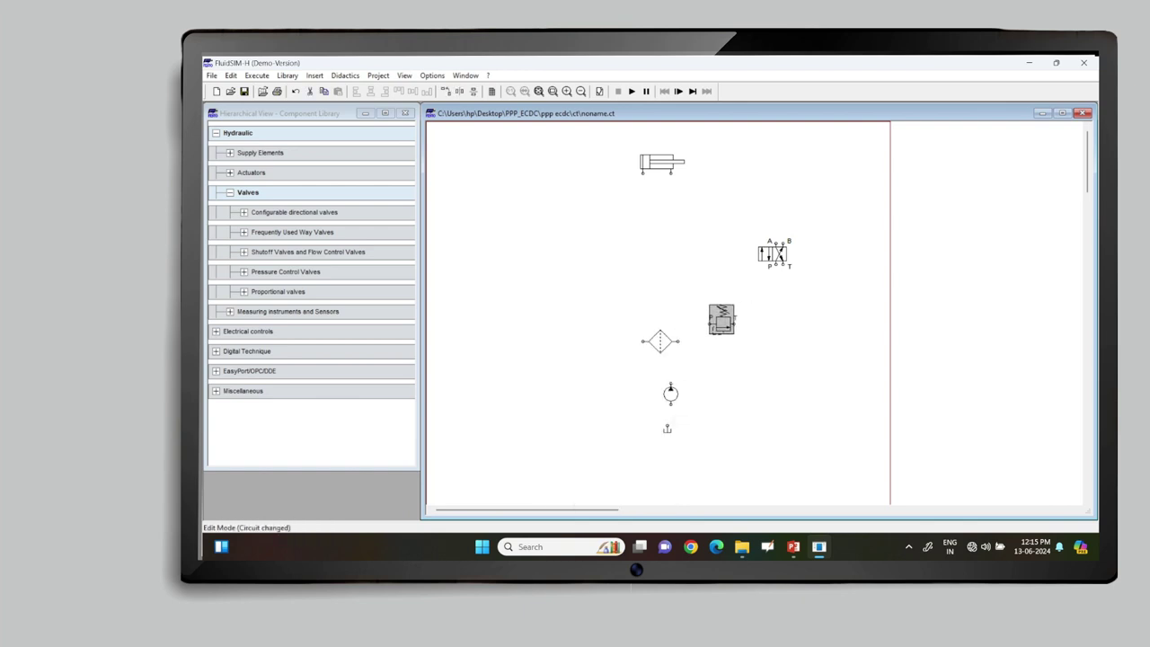
- Turn the filter upright by 90° and stack pump, filter and tank with the filter connected to the tank
left_click_drag(670, 392, 611, 377)
left_click(659, 341)
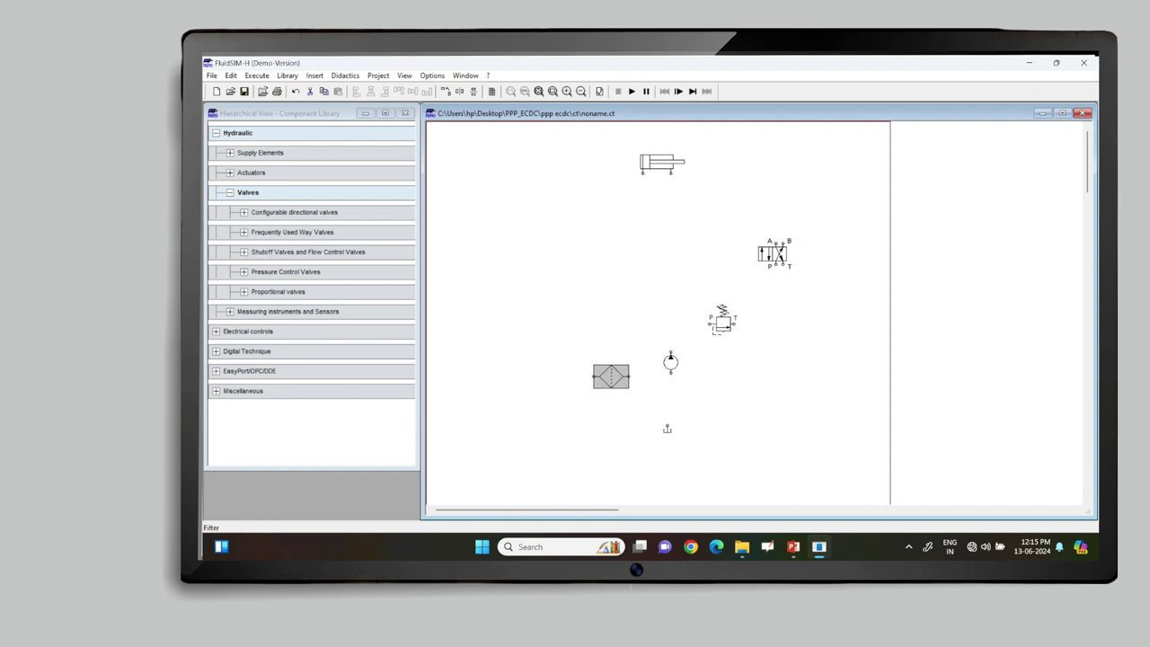
right_click(612, 374)
mouse_move(683, 290)
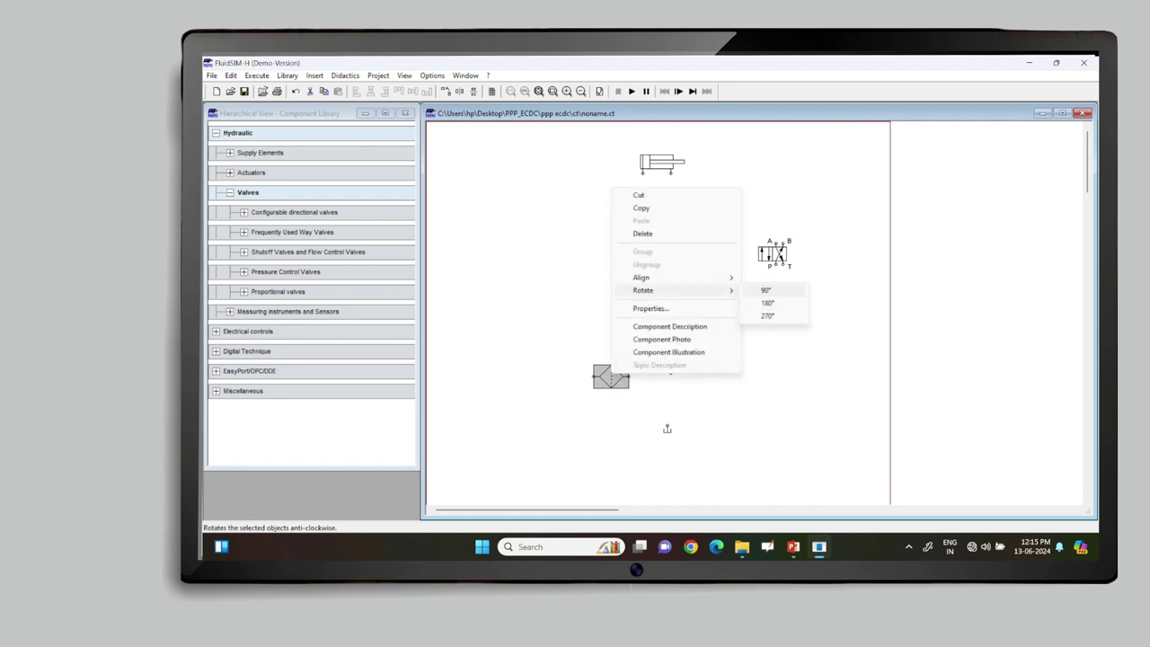
left_click(764, 290)
left_click_drag(666, 428, 642, 439)
left_click_drag(611, 376, 643, 437)
left_click(642, 410)
left_click_drag(670, 361, 642, 378)
left_click(642, 357)
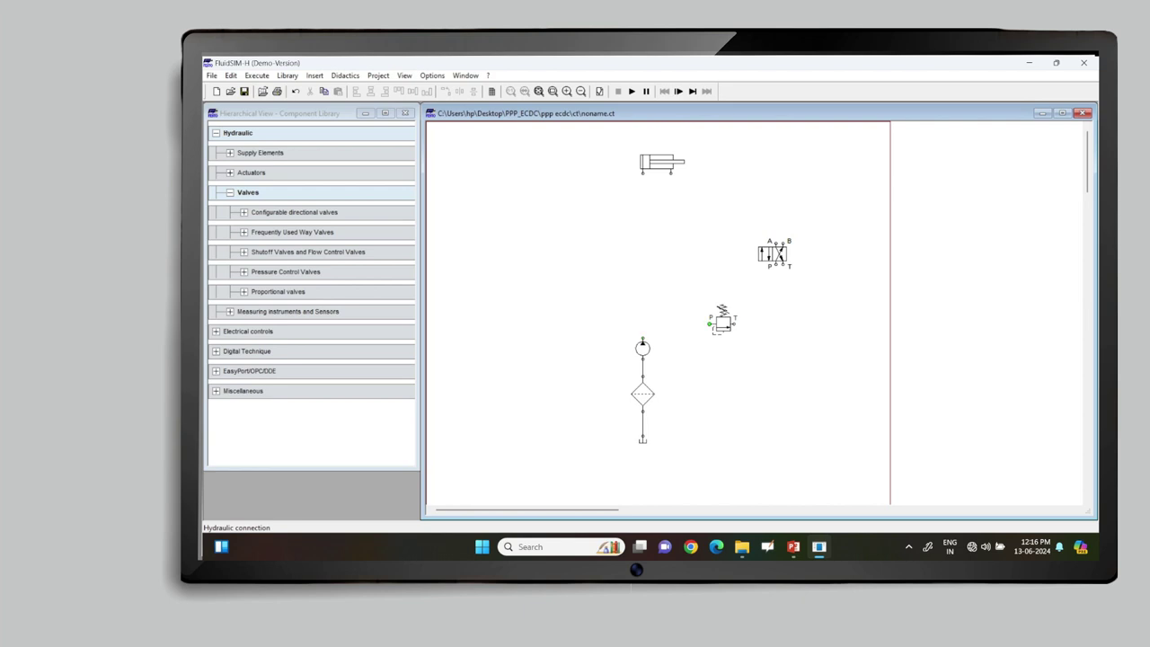
- Move the directional valve above the pump and connect a tank to its T port
left_click_drag(662, 164, 662, 181)
left_click_drag(772, 255, 643, 339)
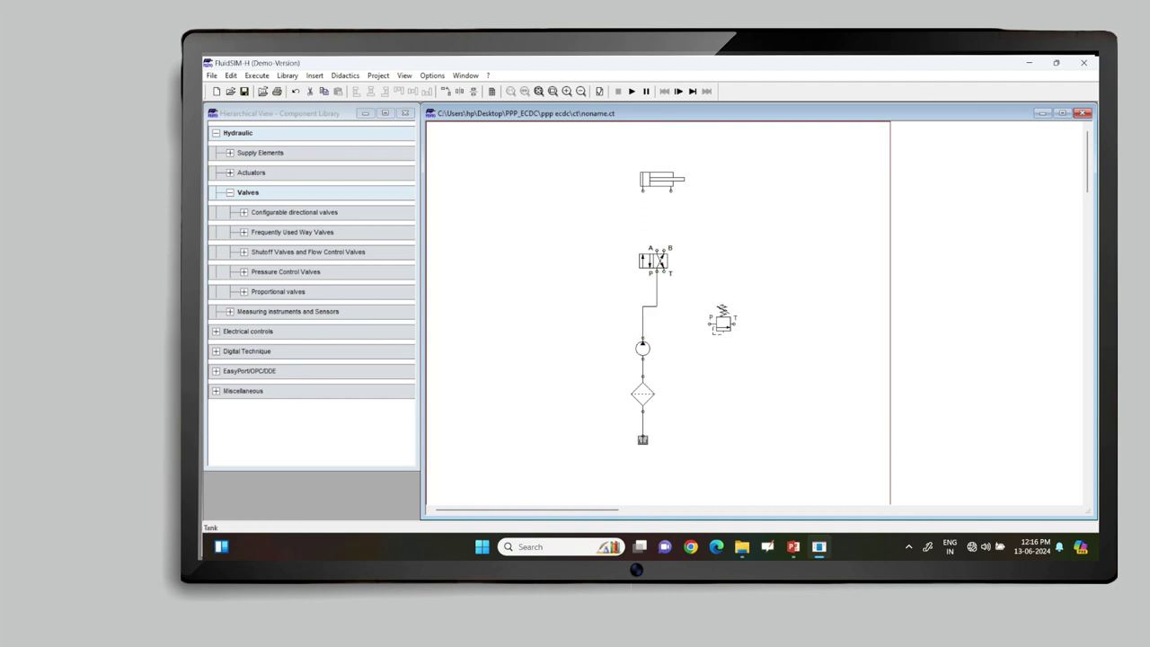
left_click_drag(643, 439, 699, 303)
left_click(673, 285)
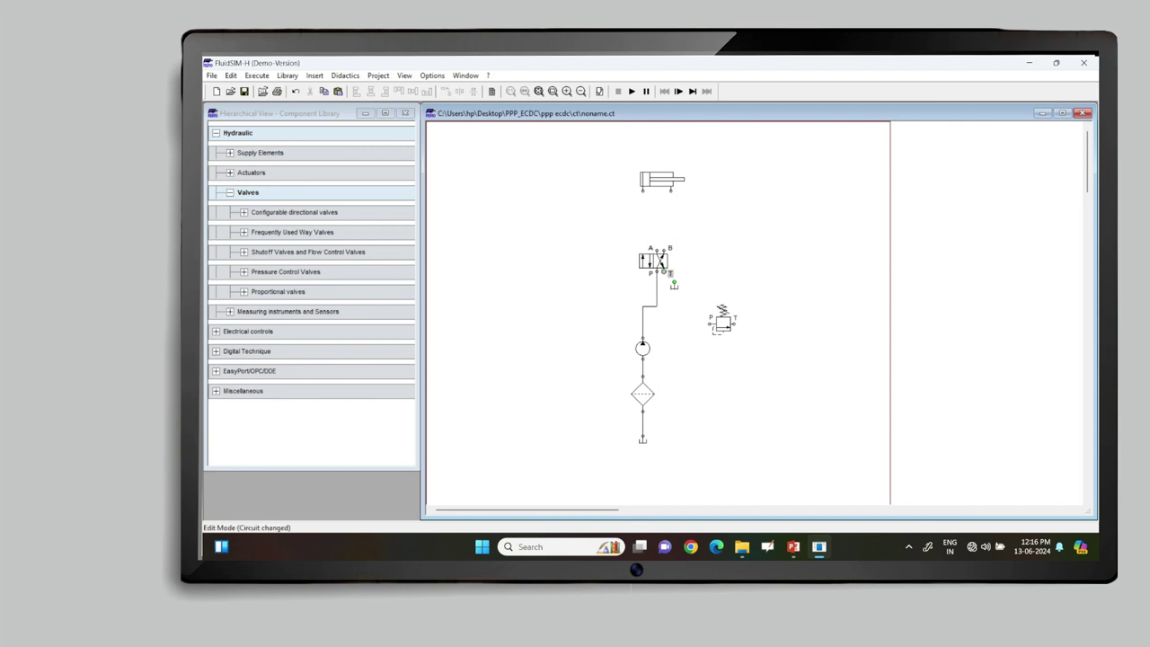
left_click_drag(674, 282, 669, 273)
- Select the pump, filter and tank together and shift them directly under the valve
left_click_drag(606, 329, 680, 440)
left_click_drag(617, 323, 700, 453)
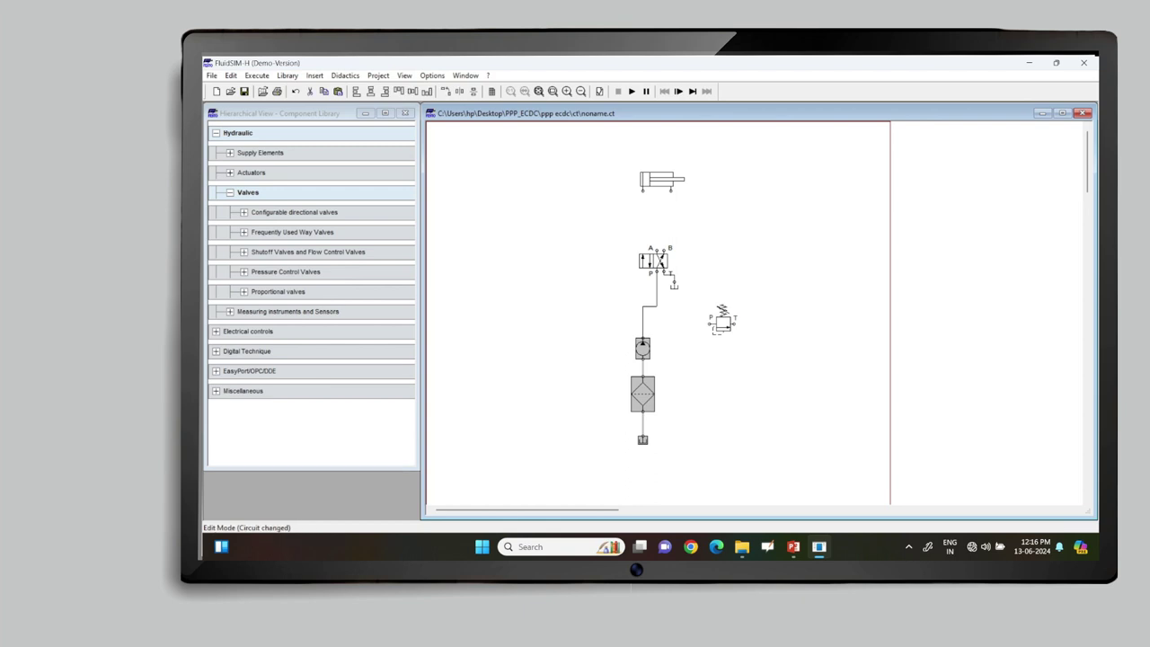
left_click_drag(642, 393, 657, 401)
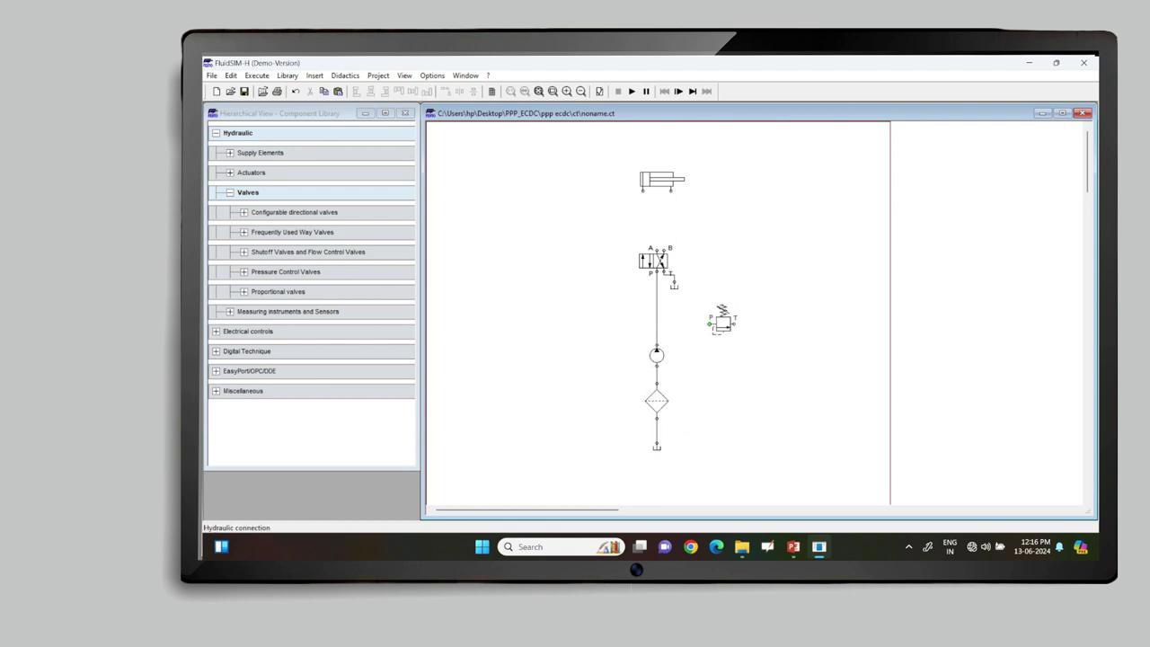
- Connect the relief valve's P port to the supply line and its T port to a copied tank
left_click_drag(710, 323, 657, 323)
left_click(674, 285)
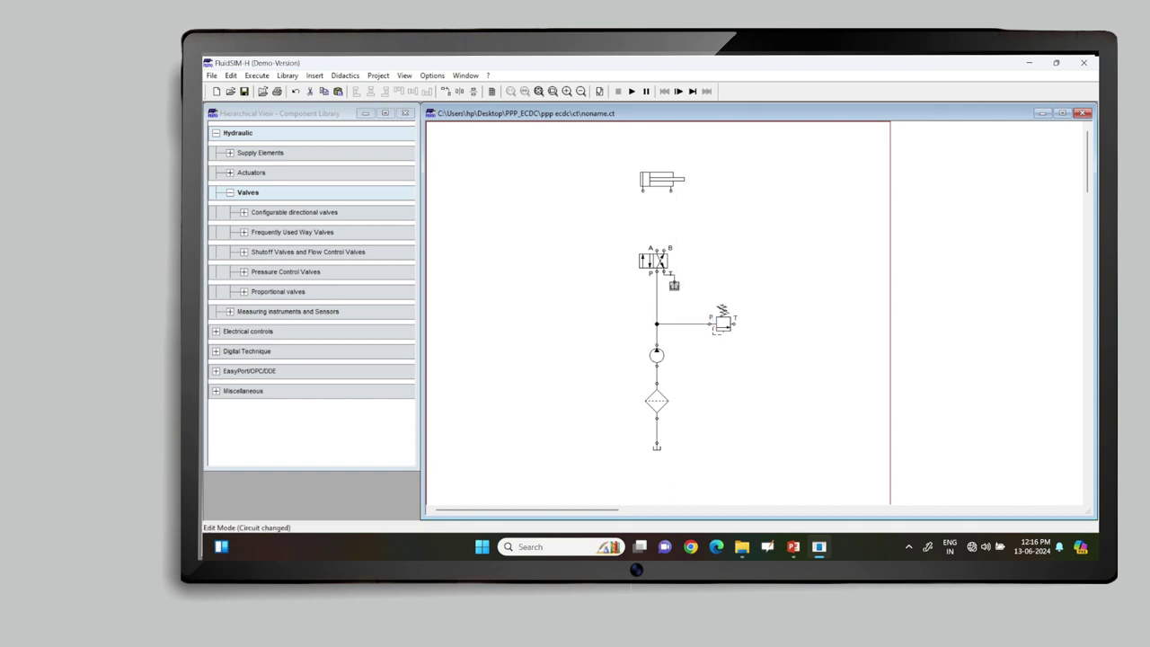
left_click_drag(673, 285, 757, 354)
left_click_drag(758, 354, 758, 355)
- Connect valve ports A and B to the cylinder's left and right ports
left_click_drag(657, 249, 643, 190)
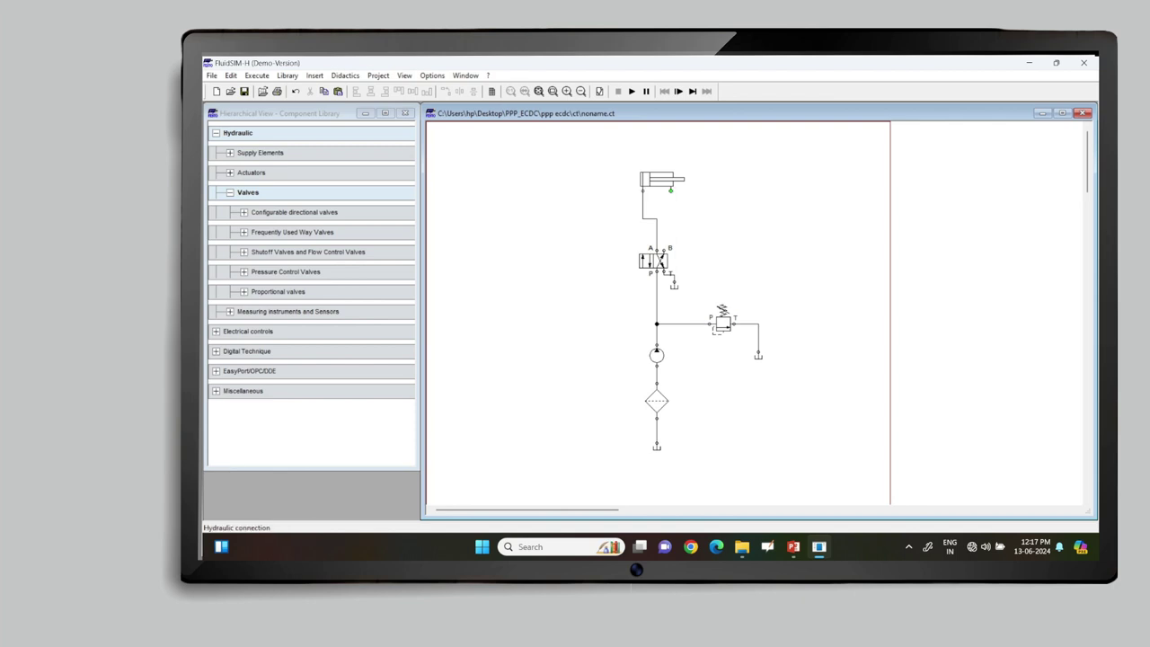
left_click_drag(663, 250, 670, 190)
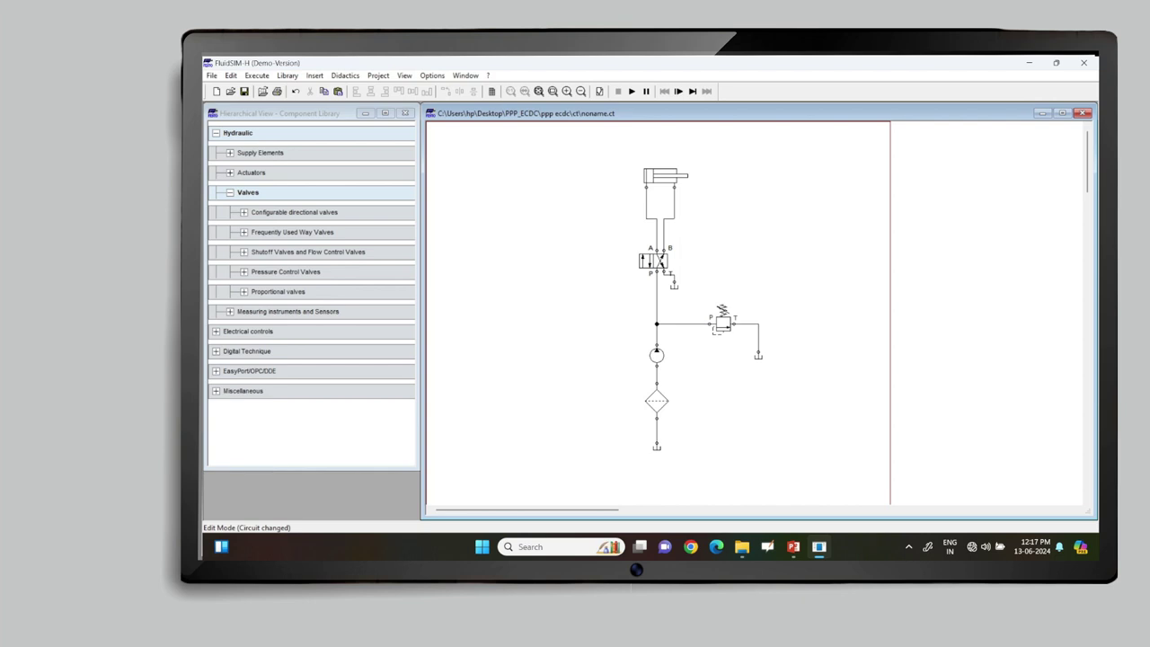
double_click(653, 261)
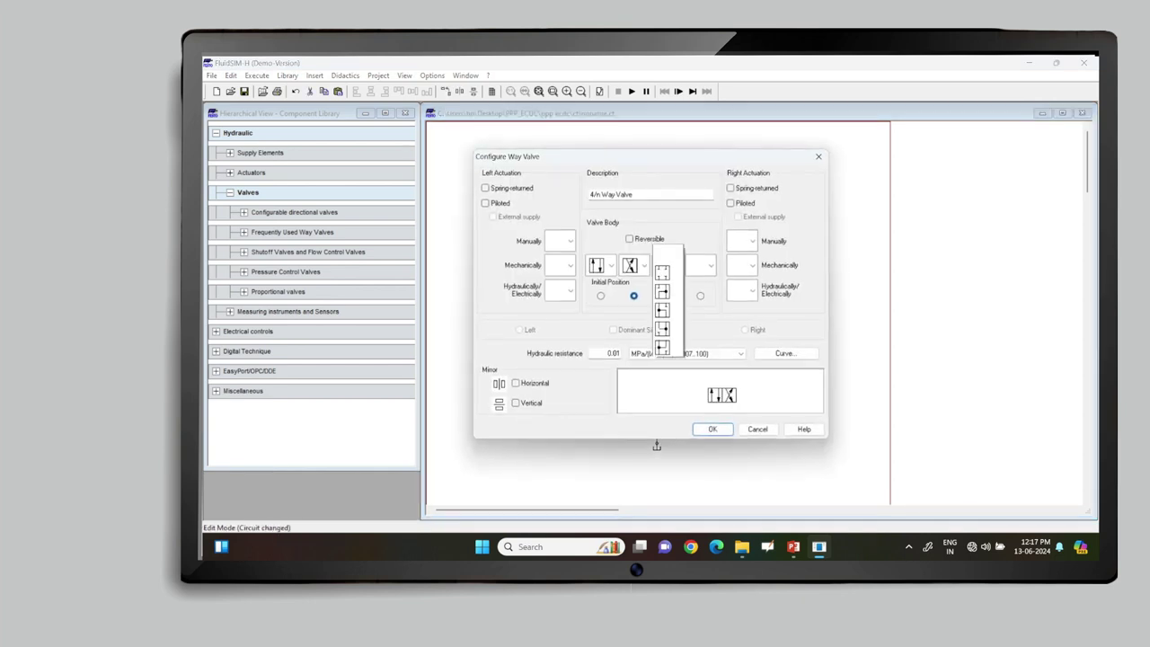
- Configure the 4/n way valve with hand-lever actuation on the left and spring return on the right
left_click(669, 265)
key("Escape")
left_click(569, 241)
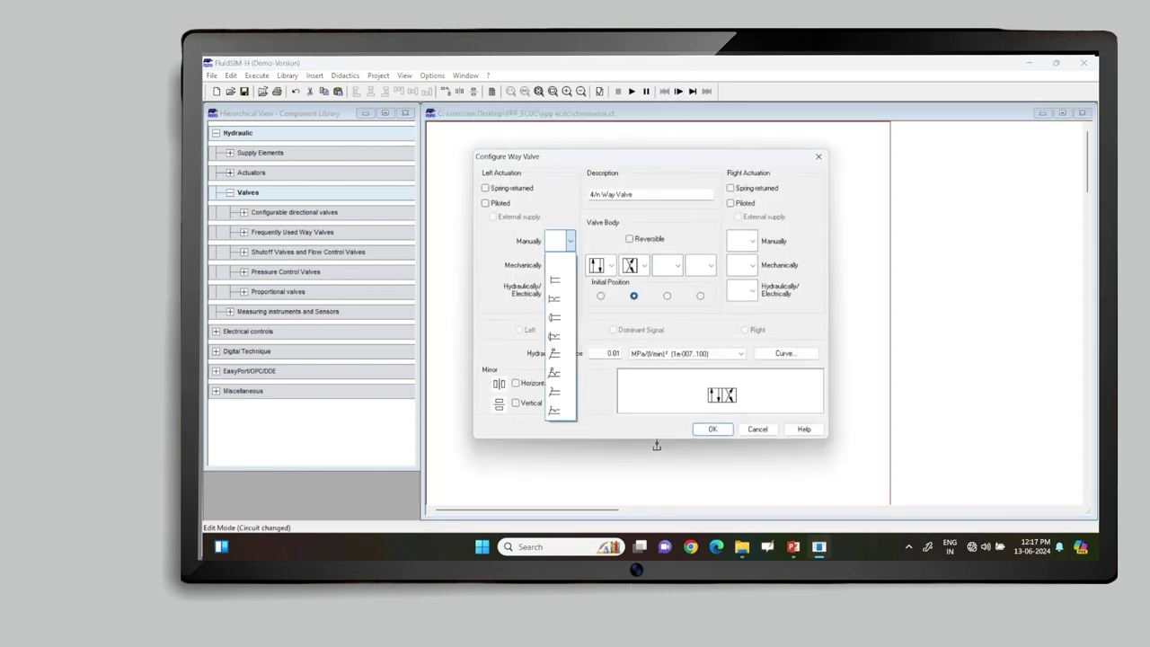
key("Down")
key("Down")
key("Return")
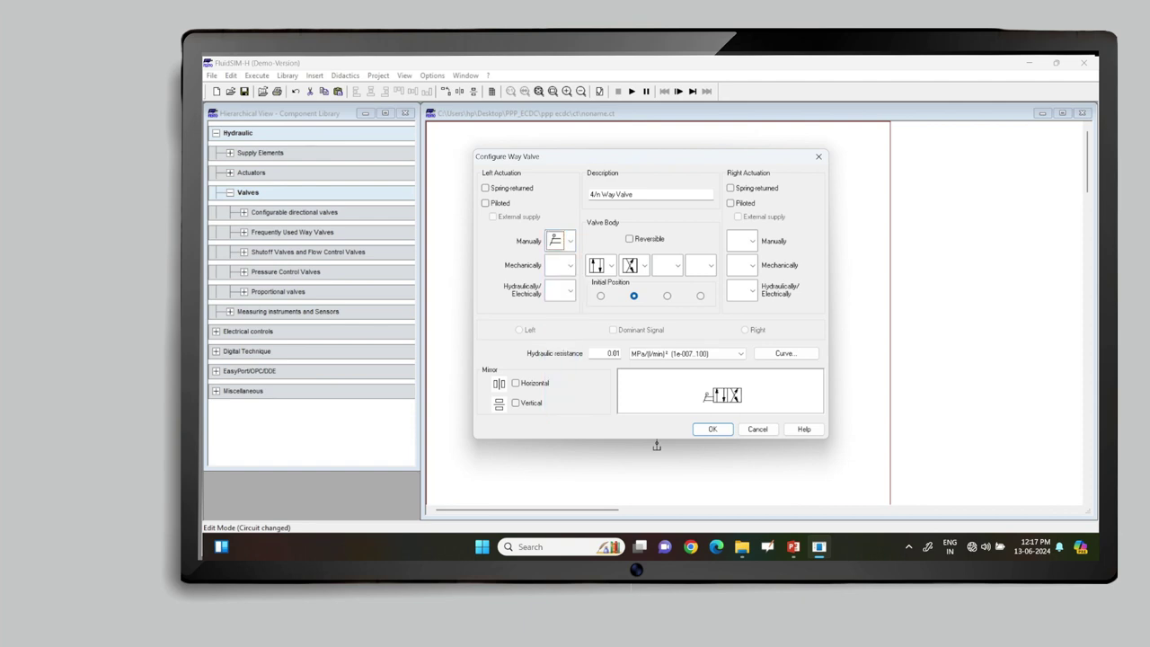
left_click(730, 187)
left_click(712, 429)
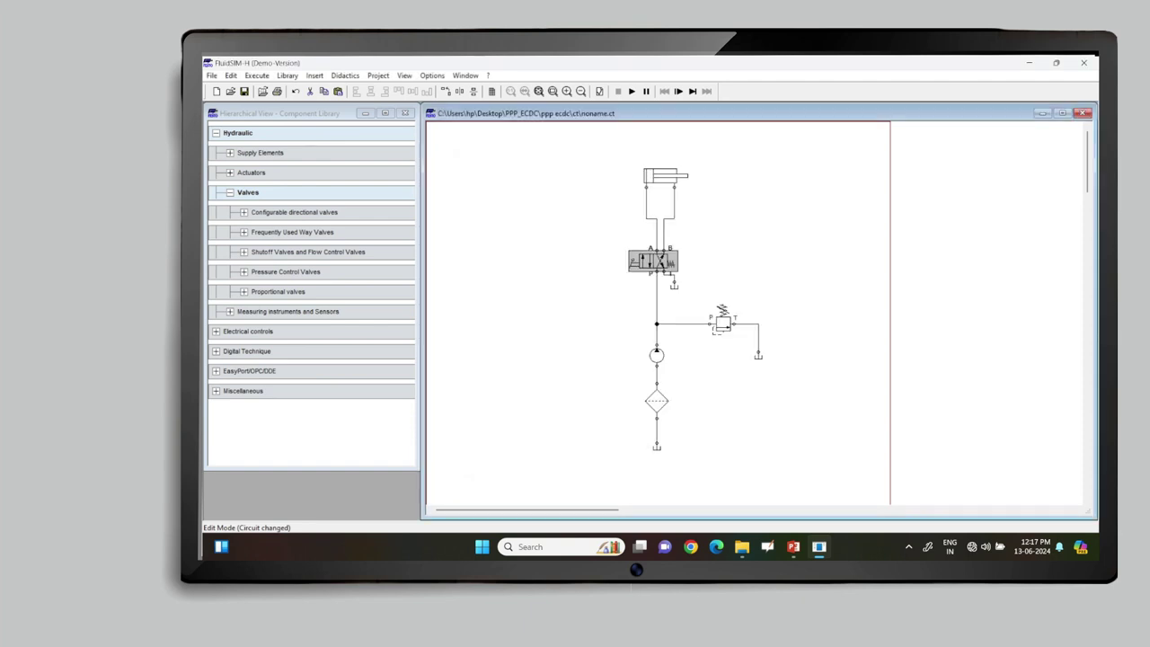
key("Escape")
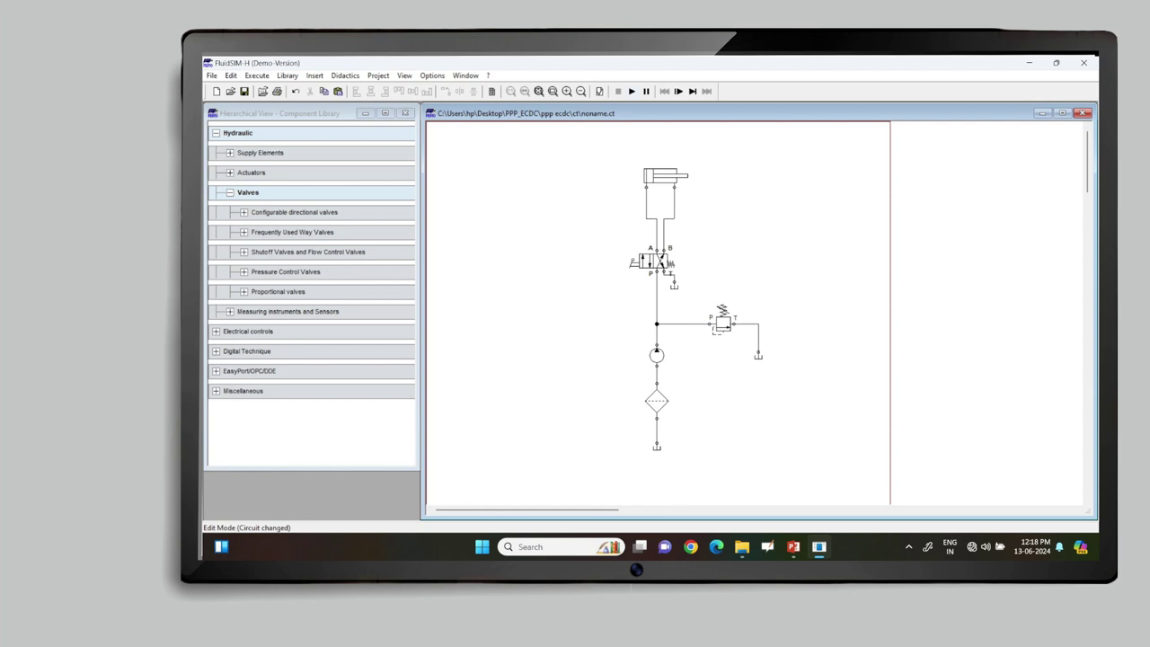
- Start the simulation with F9 so pressure reaches the cylinder through the directional valve
key("F9")
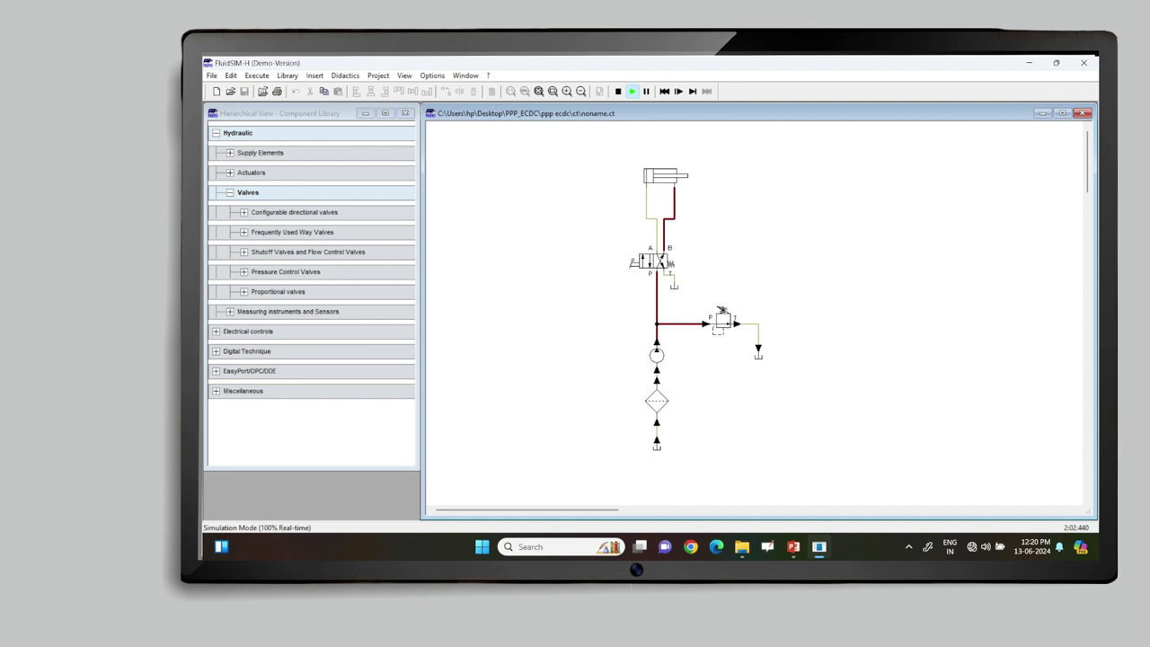
- Stop the simulation and delete the 4/n way valve, its lines and the relief valve's supply line
key("F5")
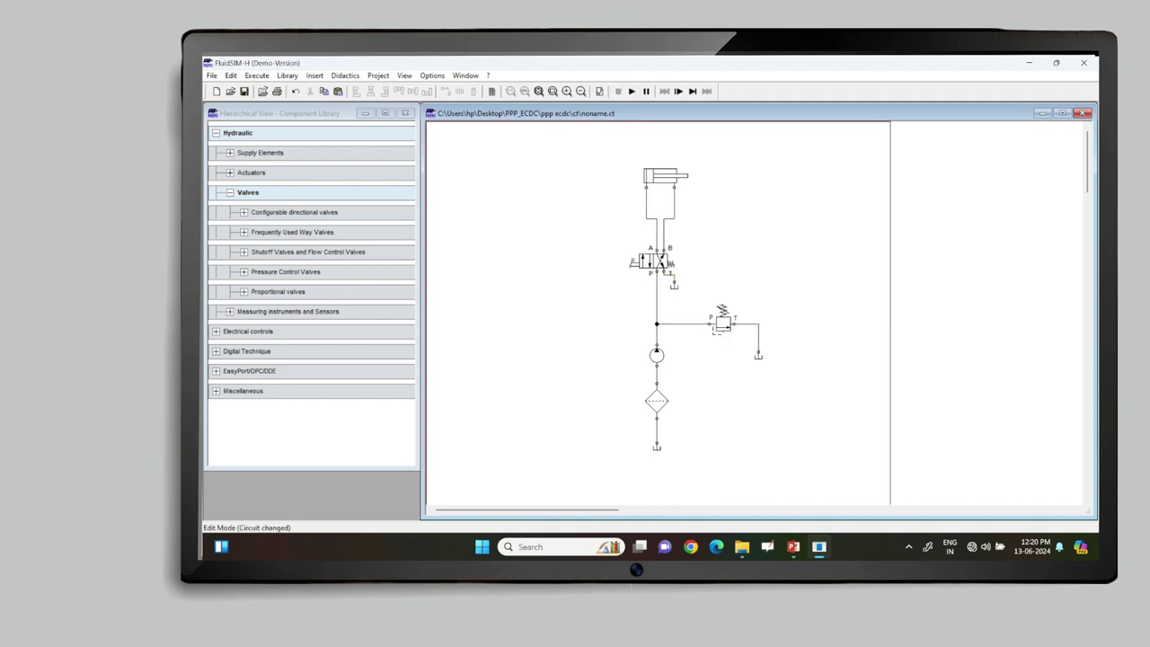
mouse_move(664, 268)
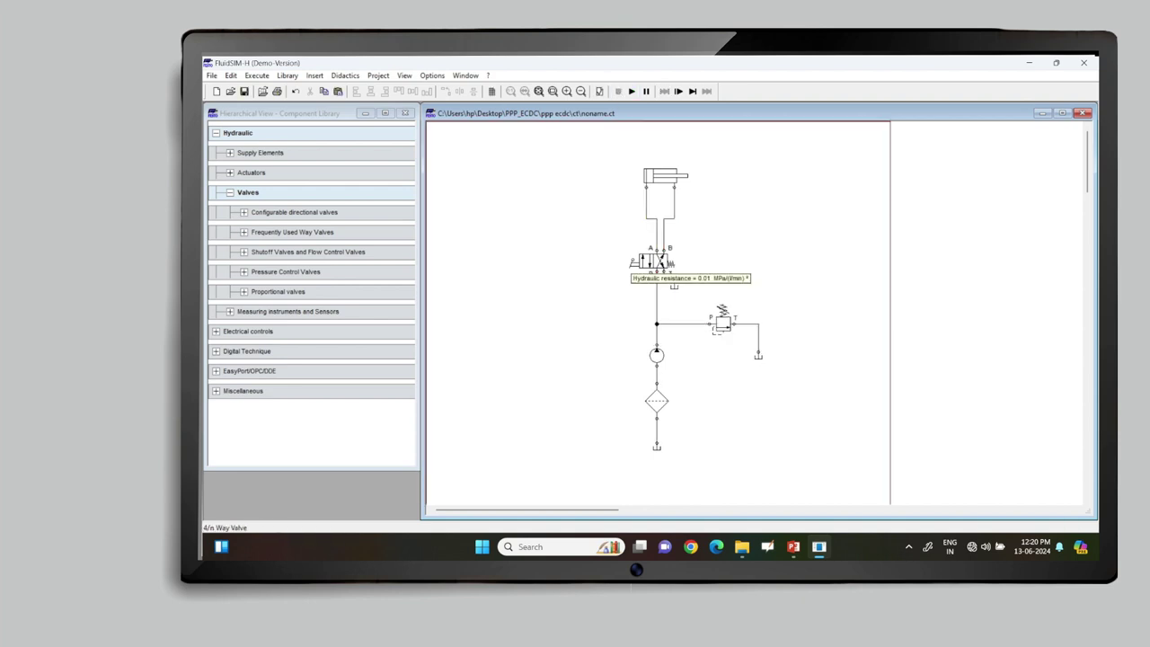
left_click(661, 261)
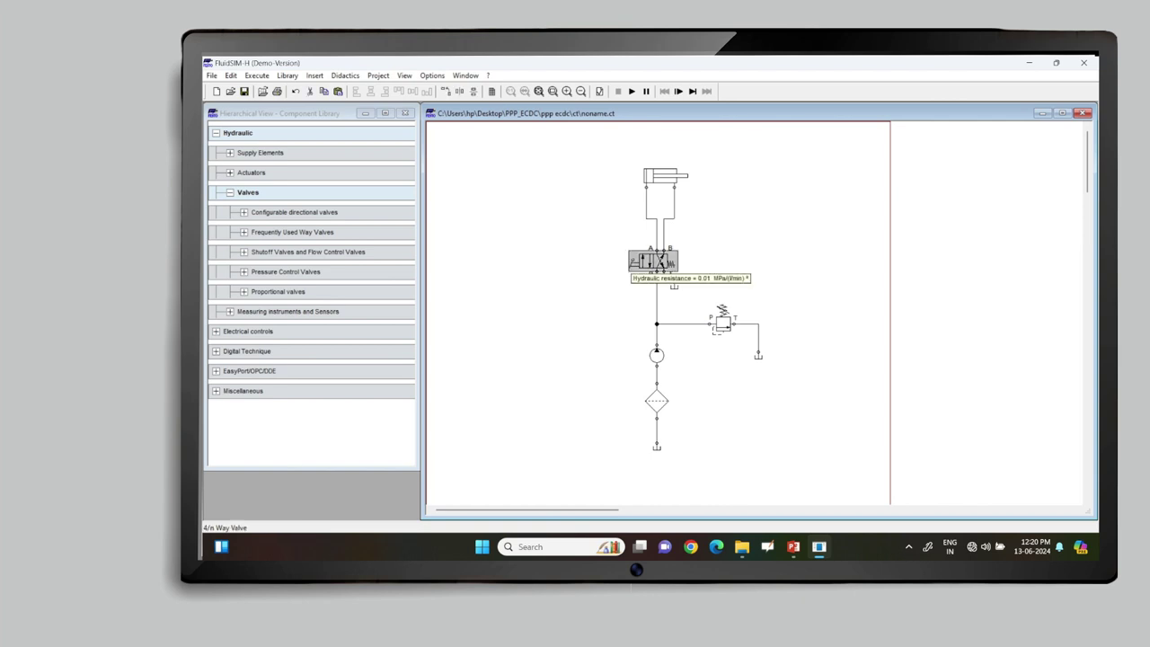
key("Delete")
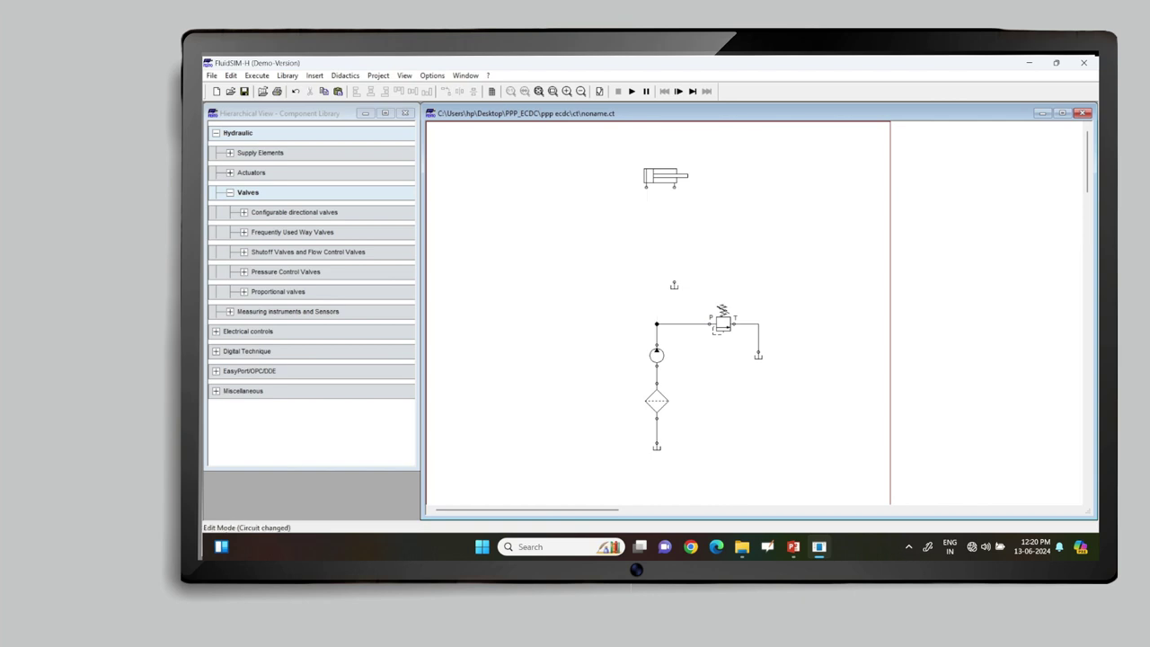
key("Delete")
key("Delete")
key("Delete")
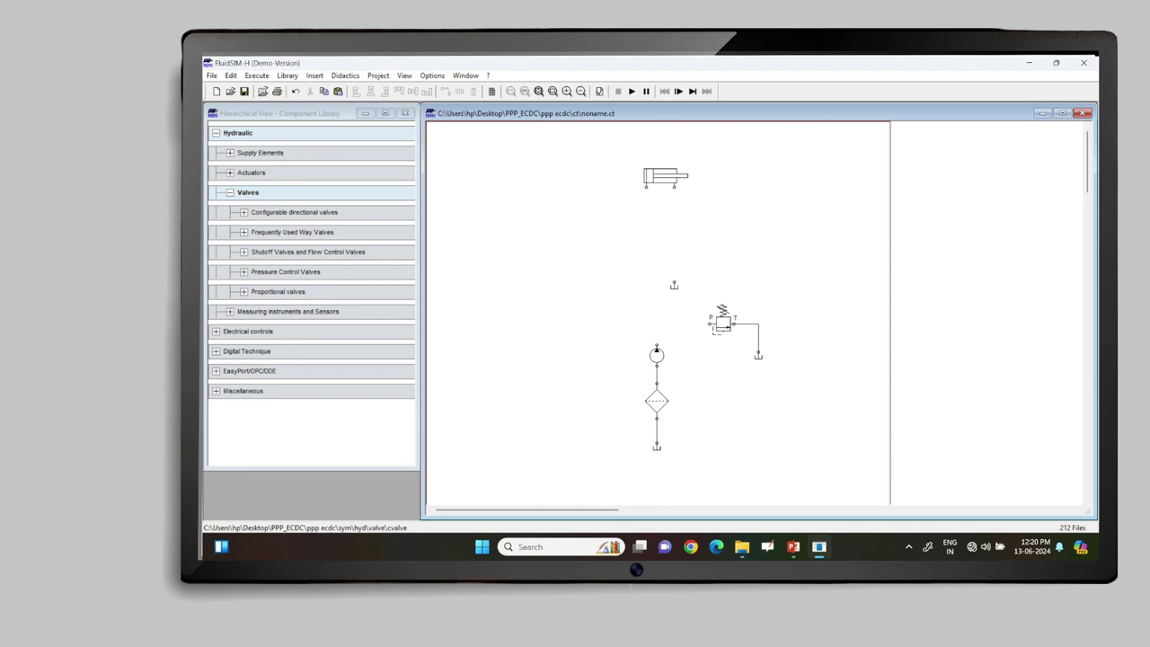
left_click(244, 212)
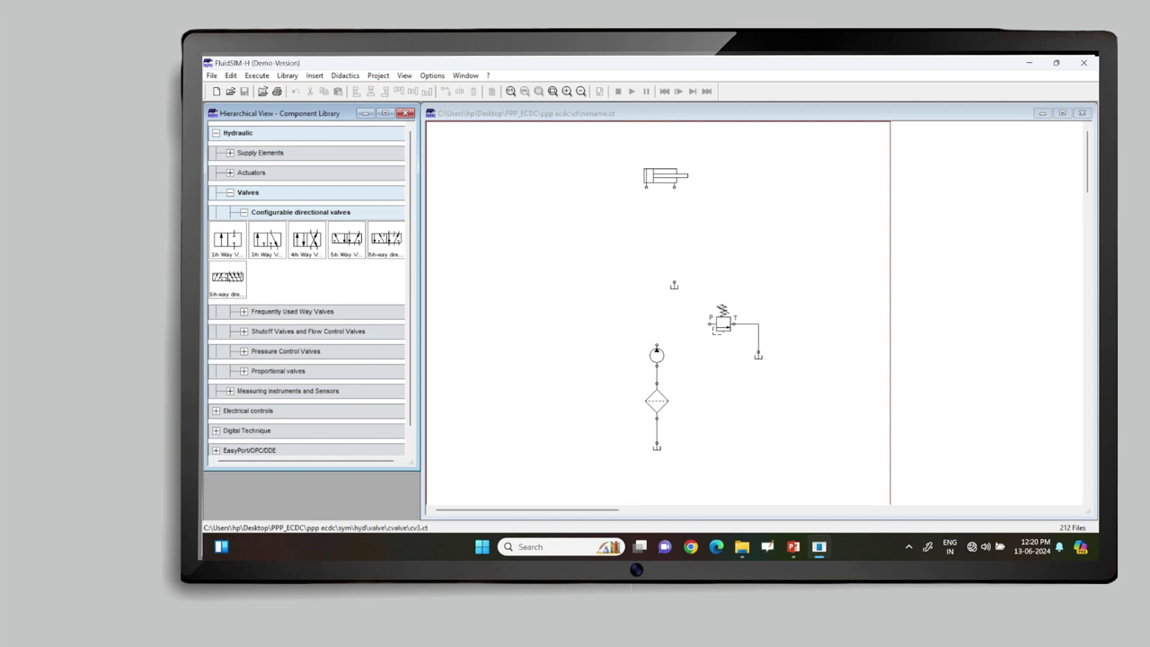
- Place the 4/3-way hand-lever valve from Frequently Used Way Valves > Mechanically Operated just below the cylinder
left_click(244, 212)
left_click(243, 232)
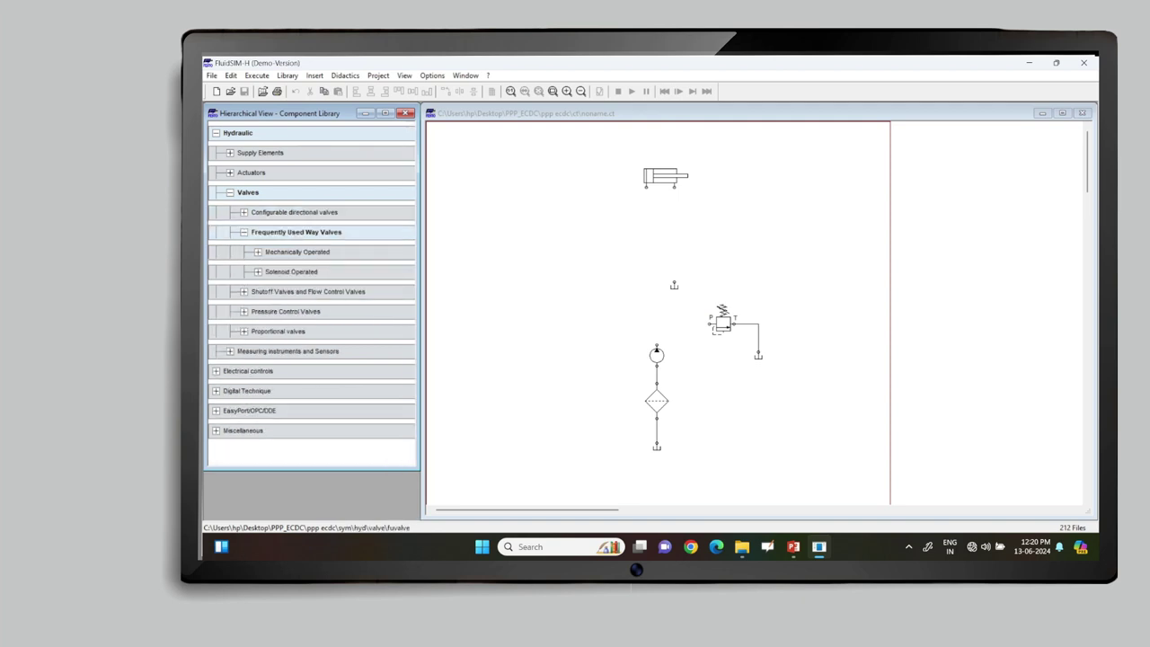
left_click(258, 252)
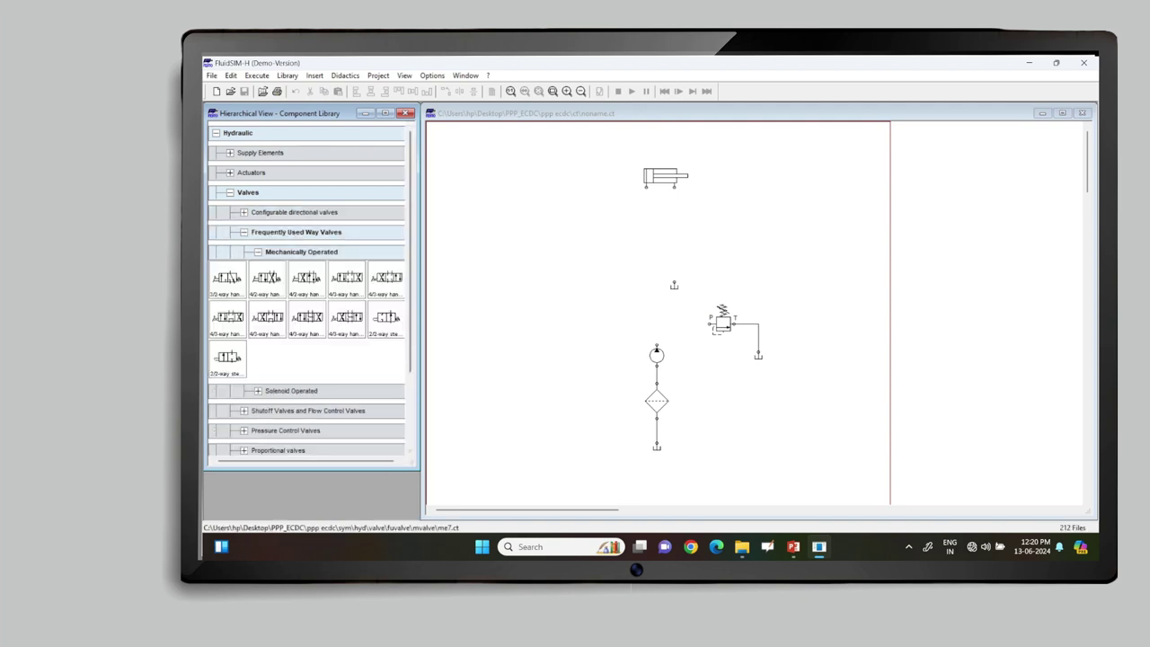
left_click_drag(347, 278, 655, 234)
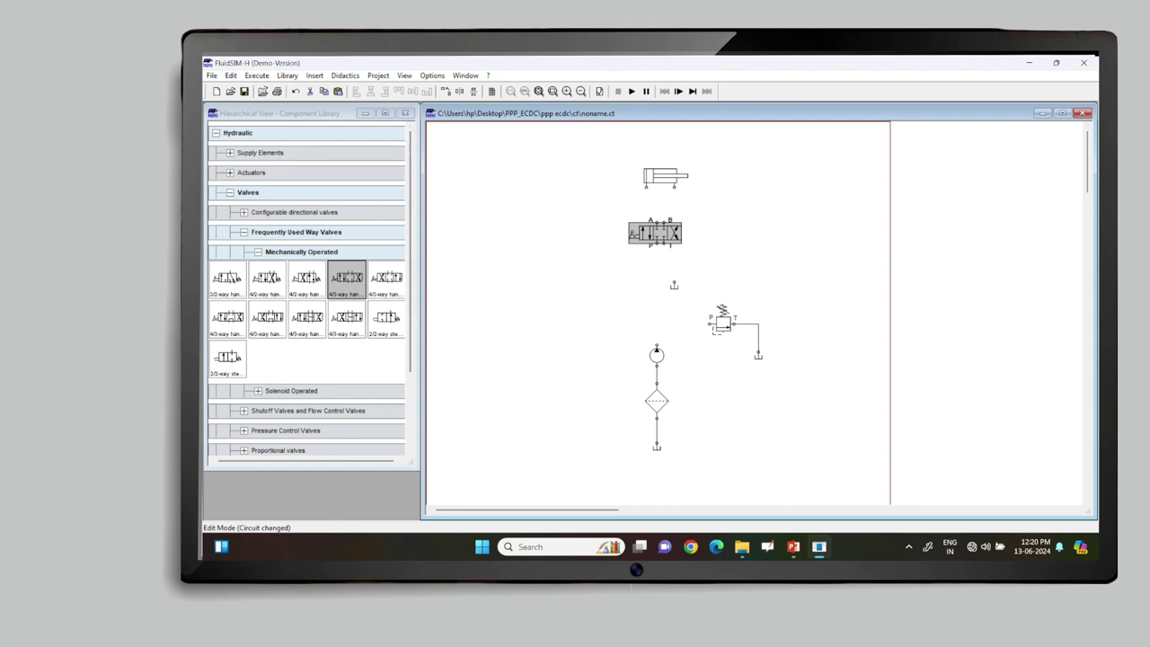
left_click(673, 284)
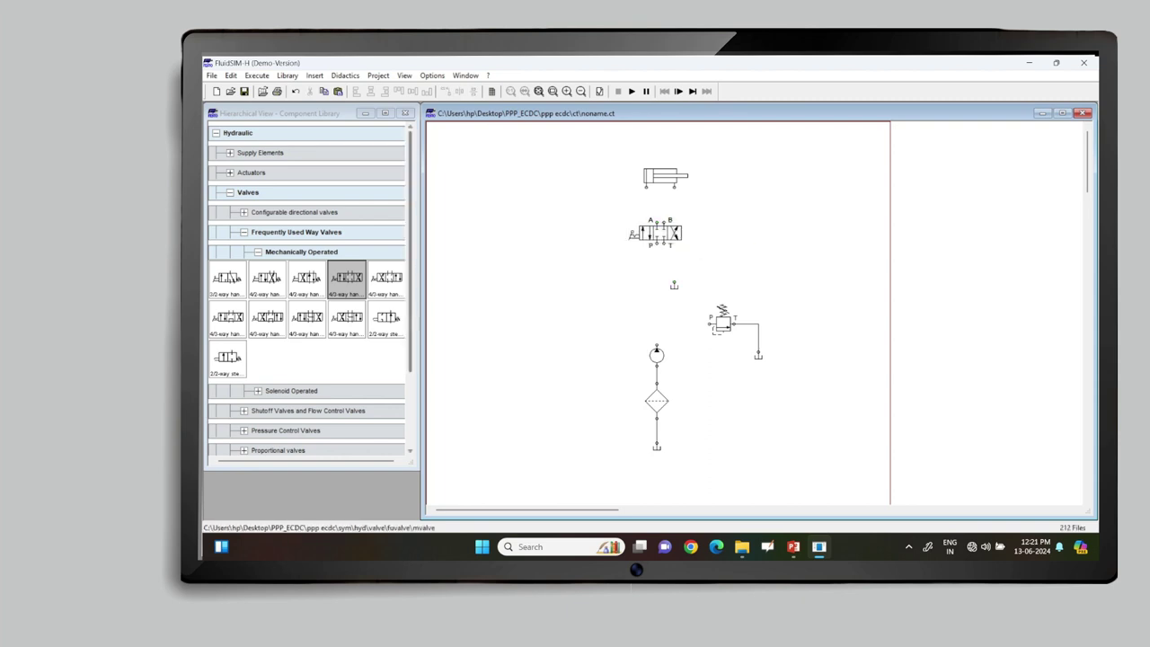
left_click_drag(655, 234, 656, 243)
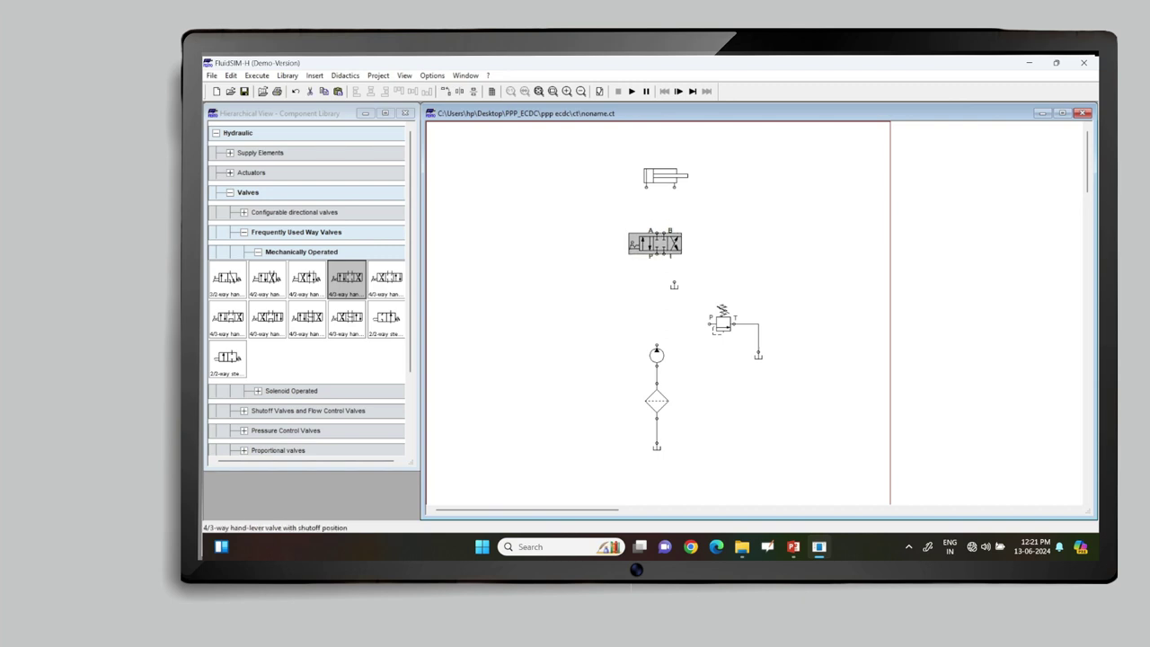
- Pipe the tank to port T, the relief valve to the pump line, and ports A and B to the cylinder
left_click(663, 255)
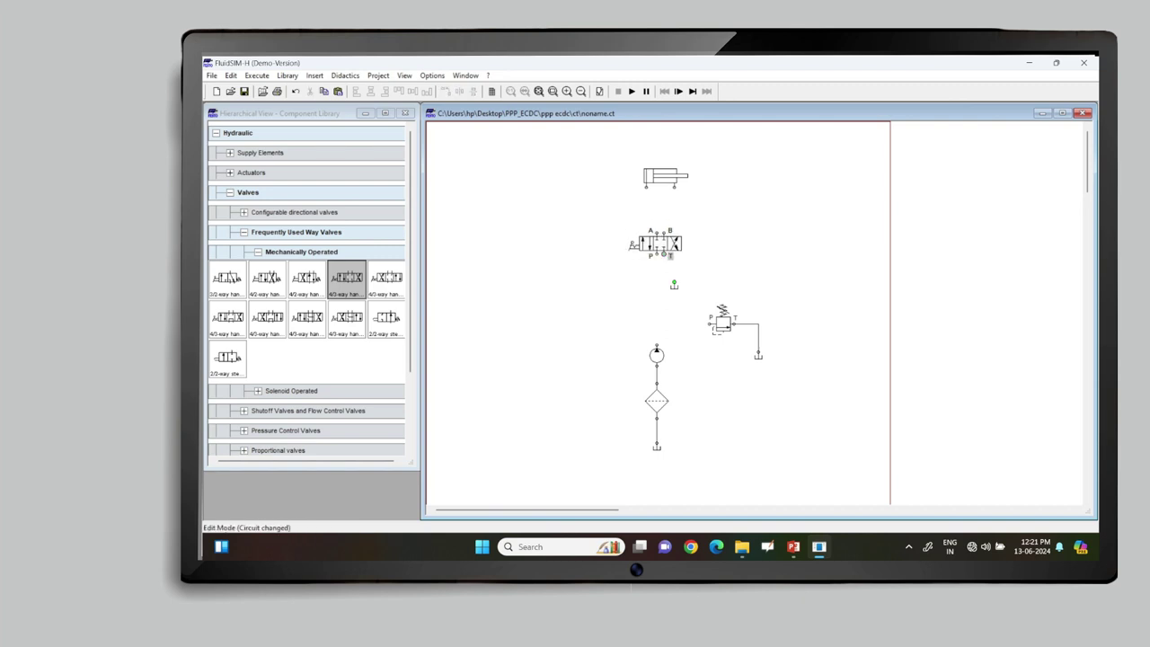
mouse_move(674, 283)
left_mouse_down()
mouse_move(664, 255)
mouse_move(656, 347)
left_mouse_up()
left_click_drag(710, 320, 656, 323)
left_click_drag(656, 232, 646, 186)
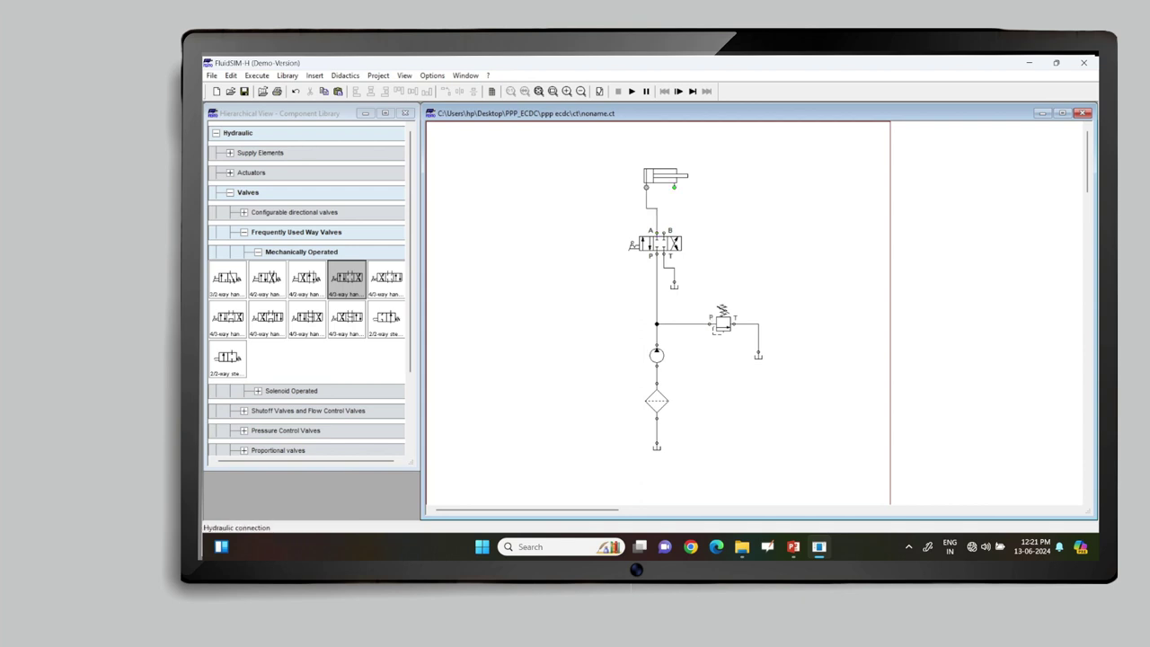
left_click_drag(664, 233, 675, 186)
- Run the rebuilt circuit simulation, then present PowerPoint slide 8 'Thank you' full screen
key("F9")
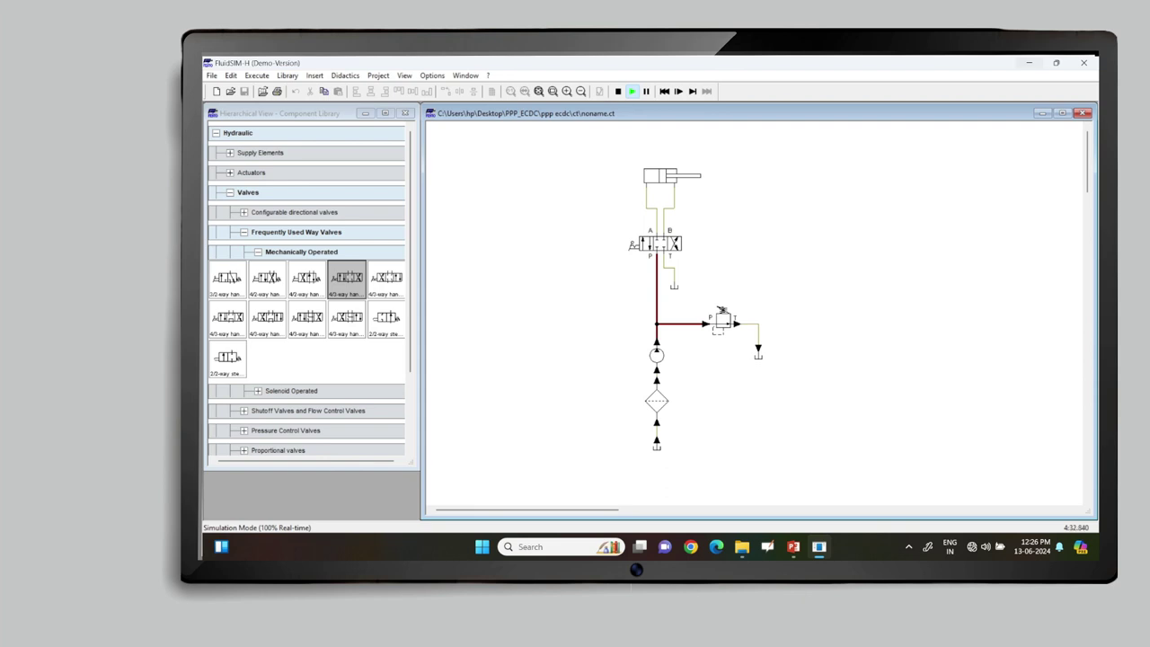
key("alt+Tab")
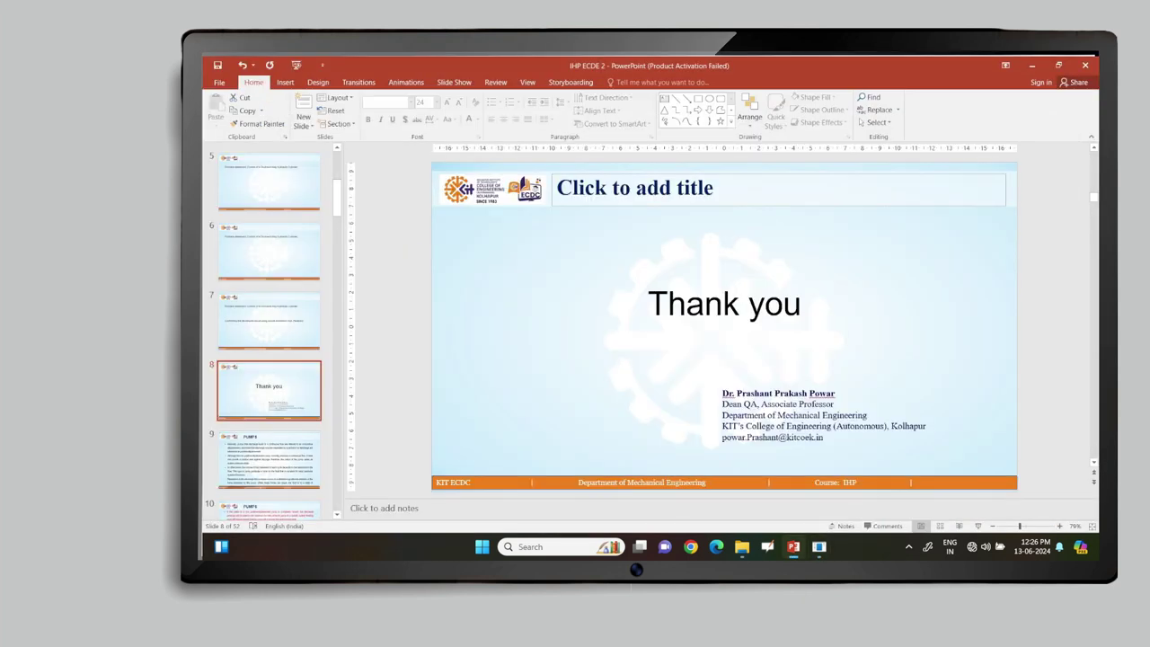
left_click(978, 526)
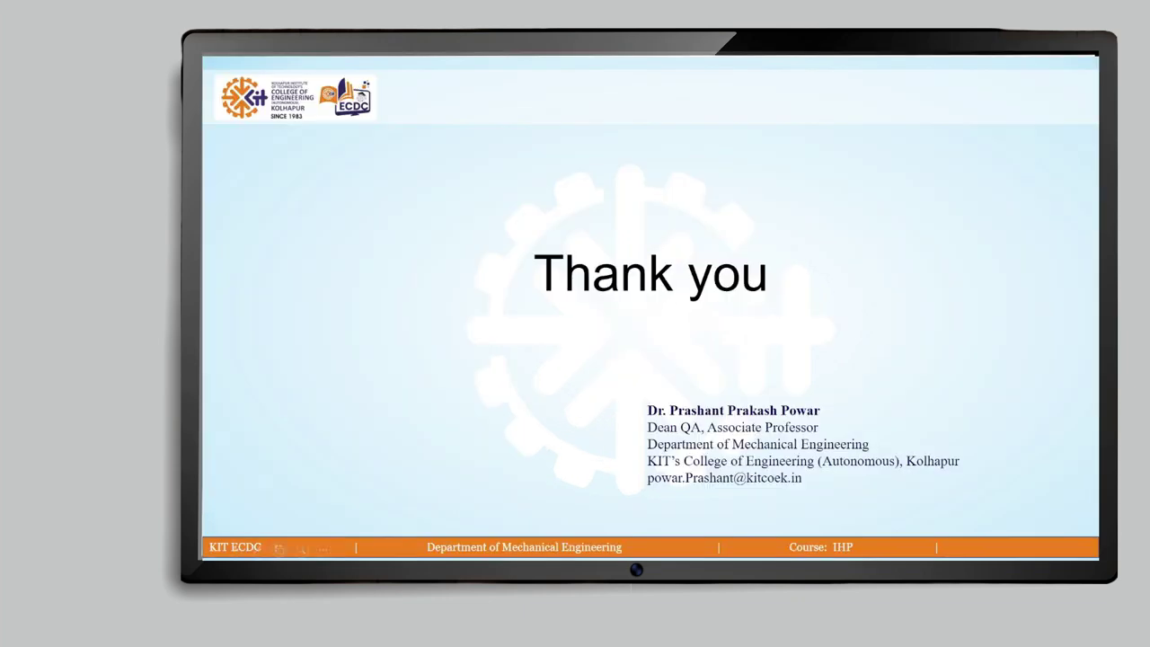